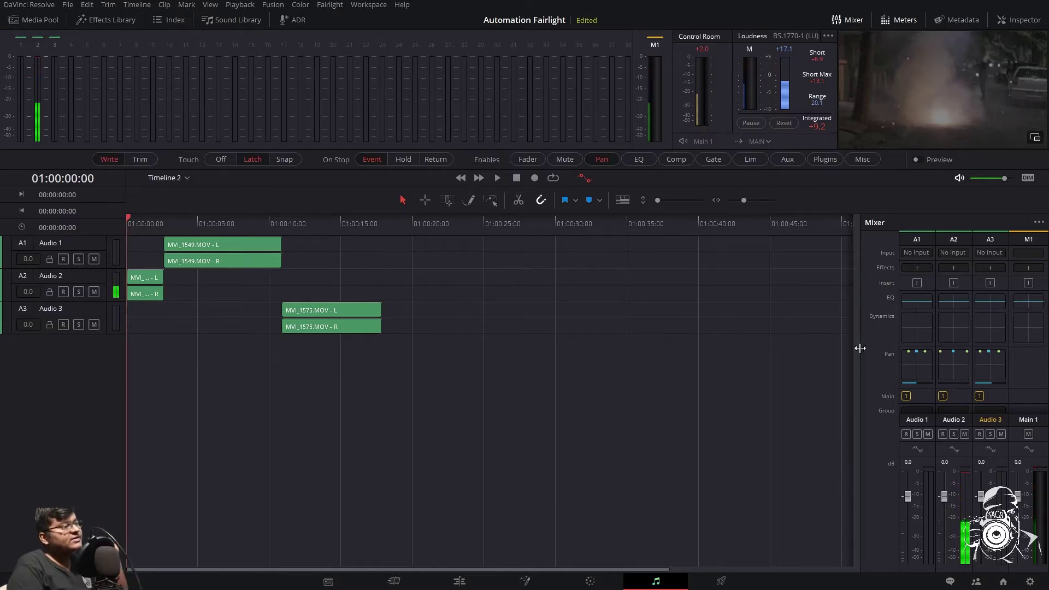
Step: Narrow Audio 2's 3D pan spread to 39, lower Down/Up to 27D, and audition it
{"action": "double_click", "coordinate": [942, 367]}
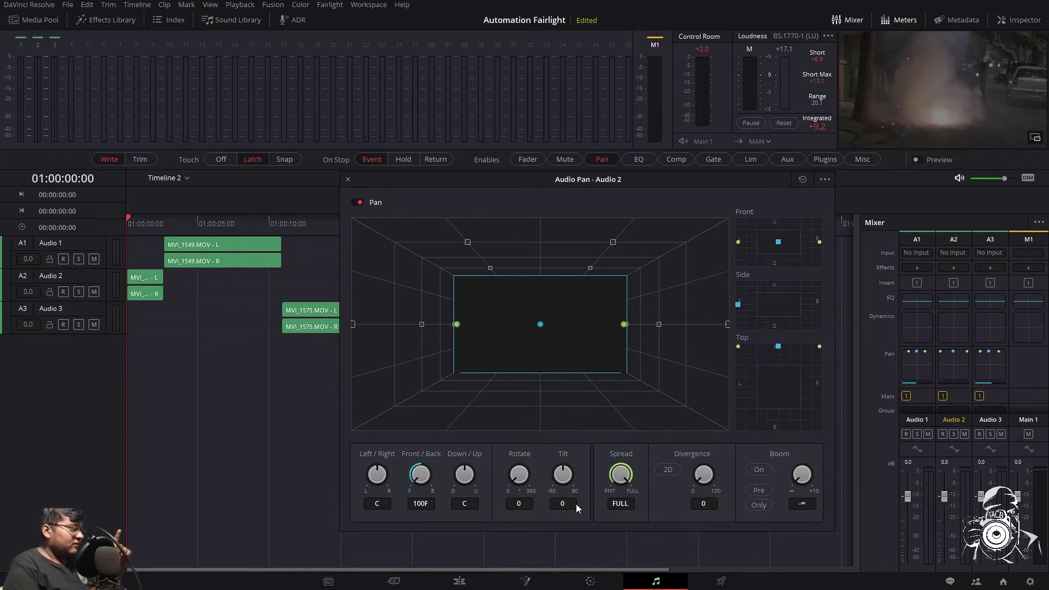
{"action": "left_click_drag", "start_coordinate": [624, 479], "coordinate": [532, 474]}
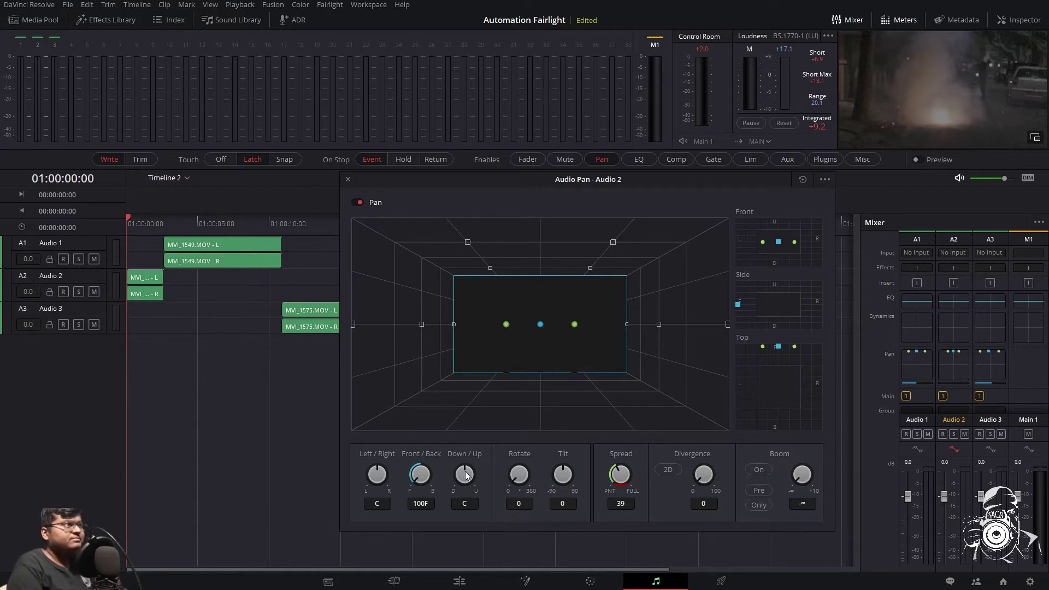
{"action": "left_click_drag", "start_coordinate": [466, 474], "coordinate": [444, 471]}
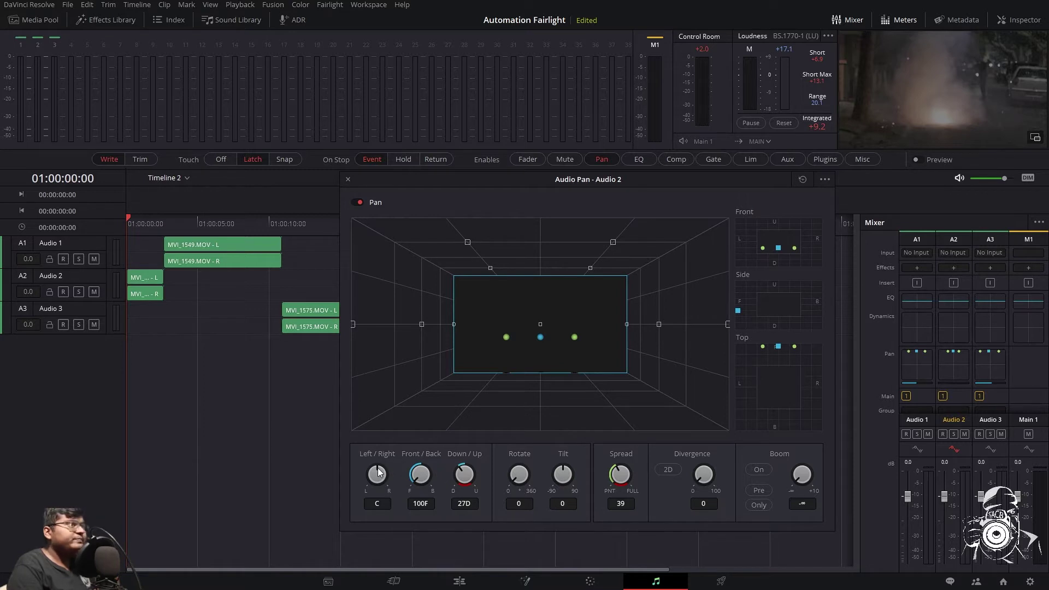
{"action": "key", "text": "space"}
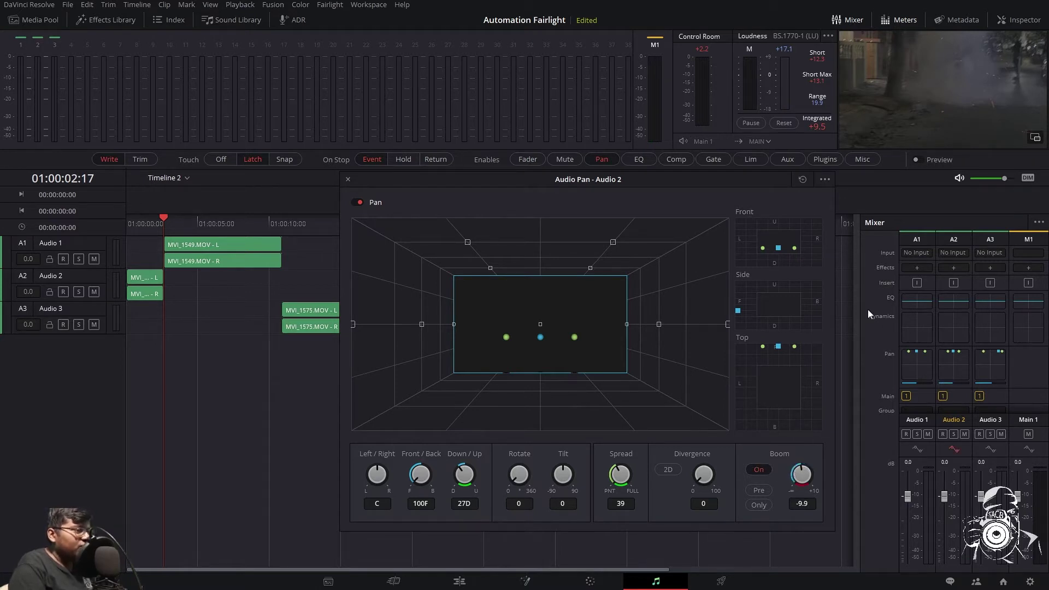
{"action": "left_click", "coordinate": [348, 180]}
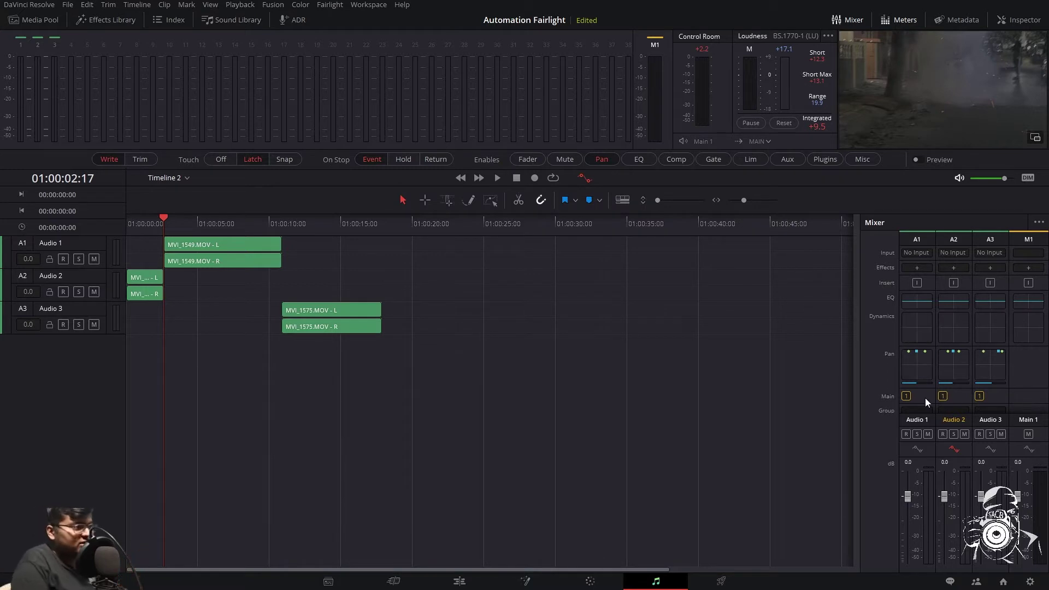
Step: Add a Reverb effect to Audio 2 and audition it from the timeline start
{"action": "left_click", "coordinate": [990, 267]}
{"action": "mouse_move", "coordinate": [990, 389]}
{"action": "left_click", "coordinate": [945, 393]}
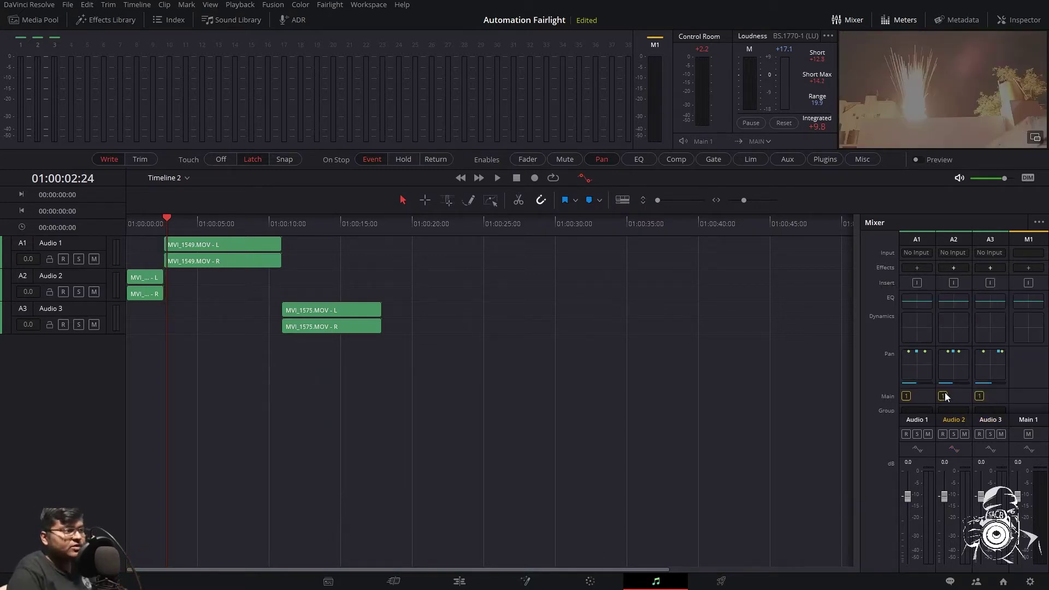
{"action": "key", "text": "space"}
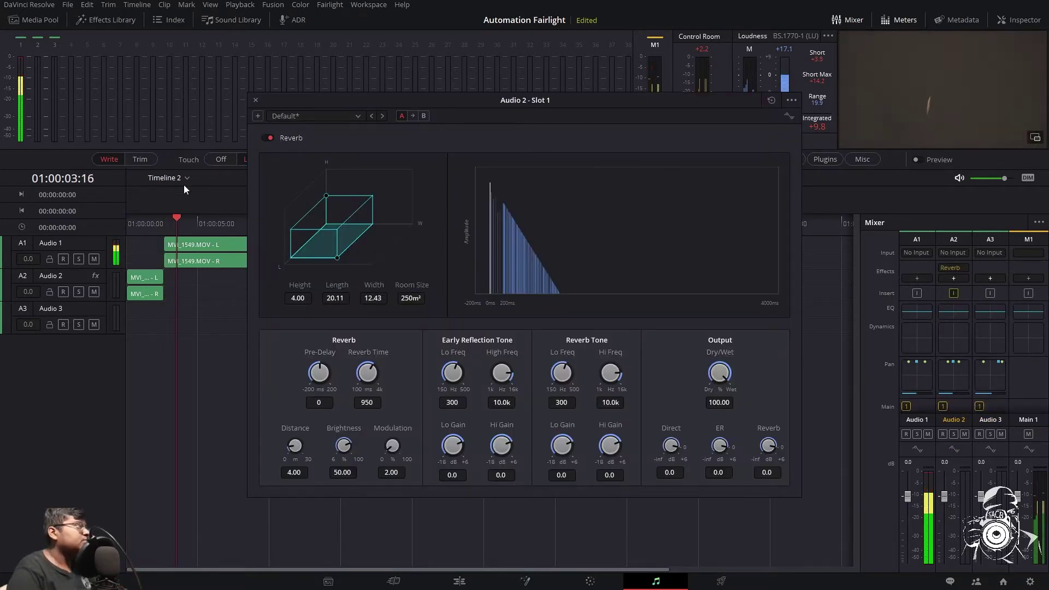
{"action": "left_click", "coordinate": [130, 218]}
{"action": "key", "text": "space"}
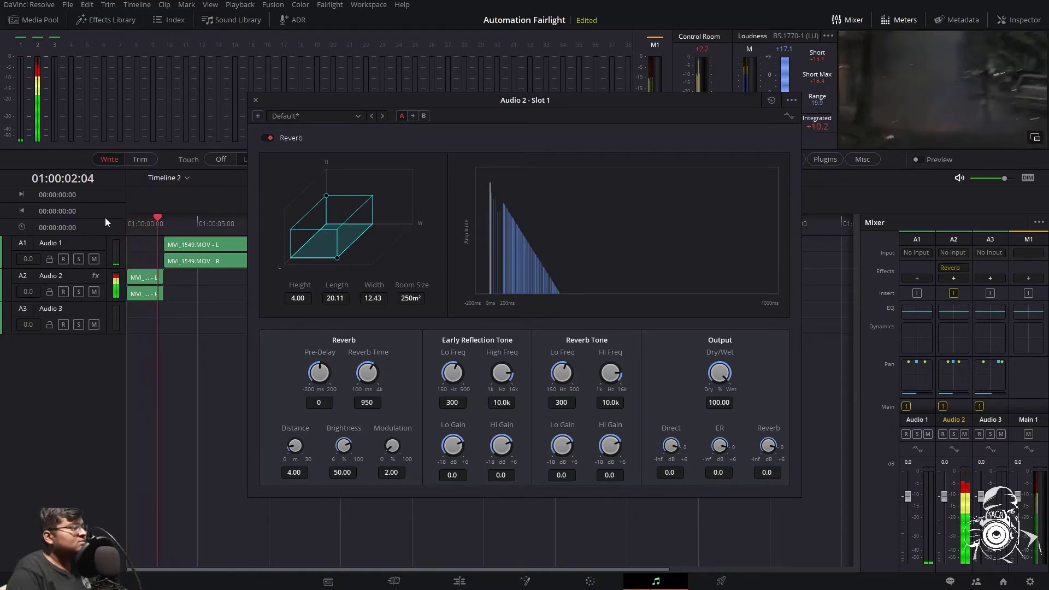
{"action": "key", "text": "space"}
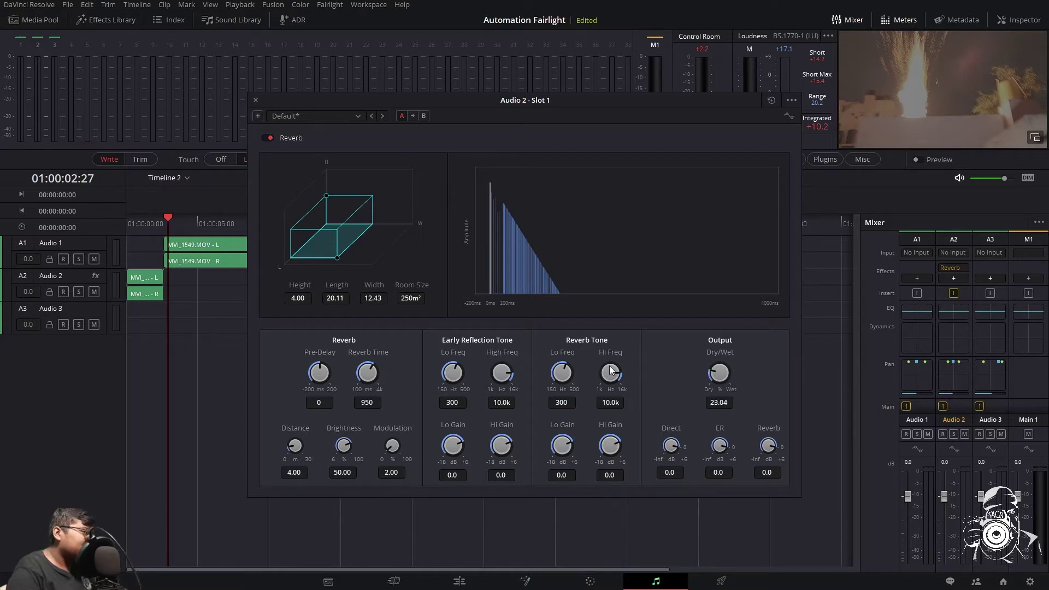
{"action": "key", "text": "Home"}
{"action": "key", "text": "space"}
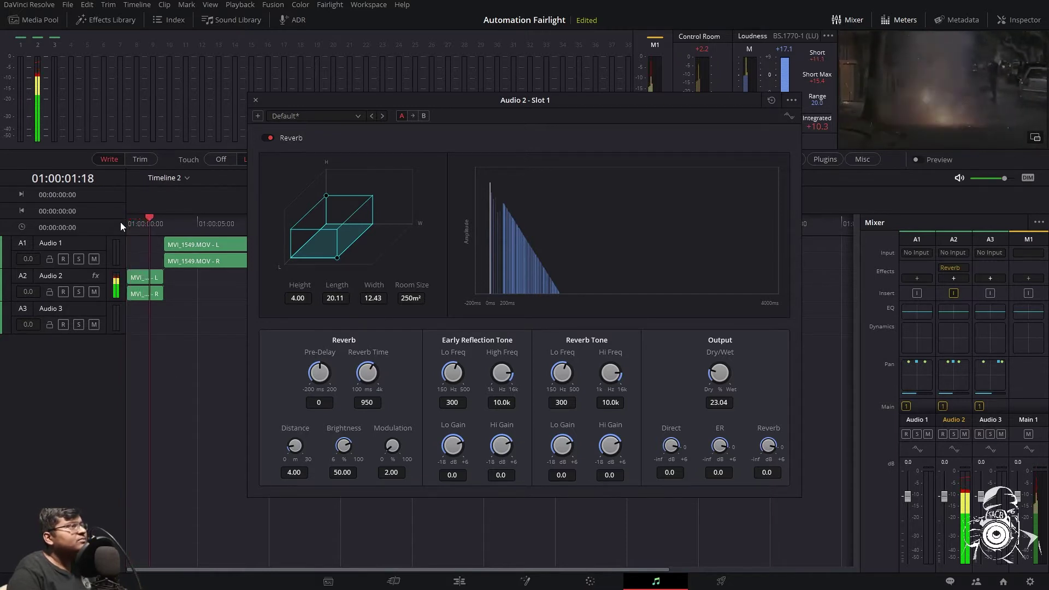
Step: Enlarge the reverb room to 1200m² with height 10 and raise the distance to 19.01
{"action": "left_click_drag", "start_coordinate": [520, 100], "coordinate": [744, 92]}
{"action": "left_click_drag", "start_coordinate": [551, 188], "coordinate": [557, 154]}
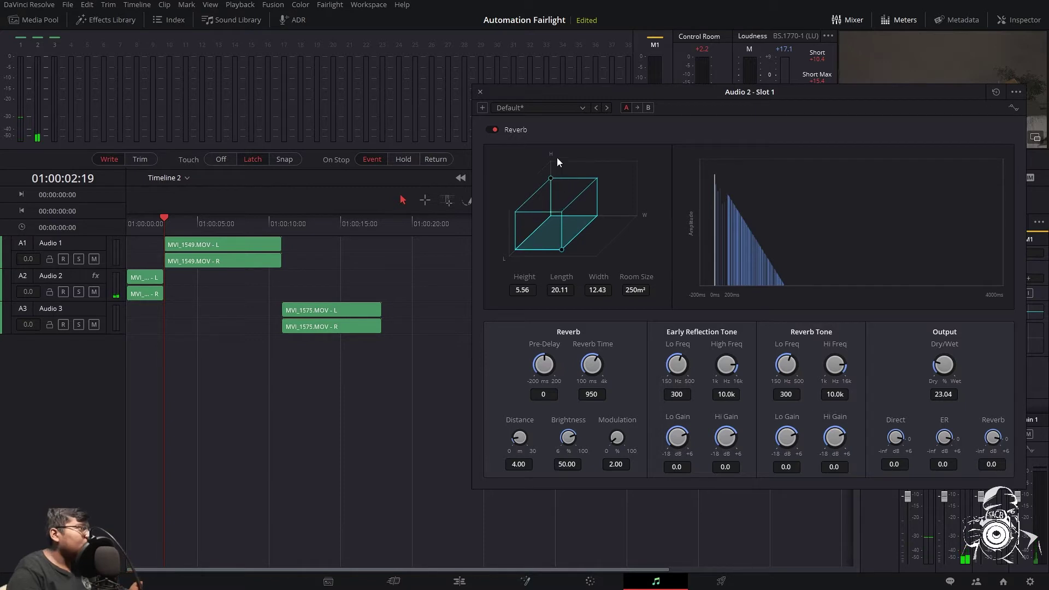
{"action": "left_click_drag", "start_coordinate": [566, 249], "coordinate": [614, 267]}
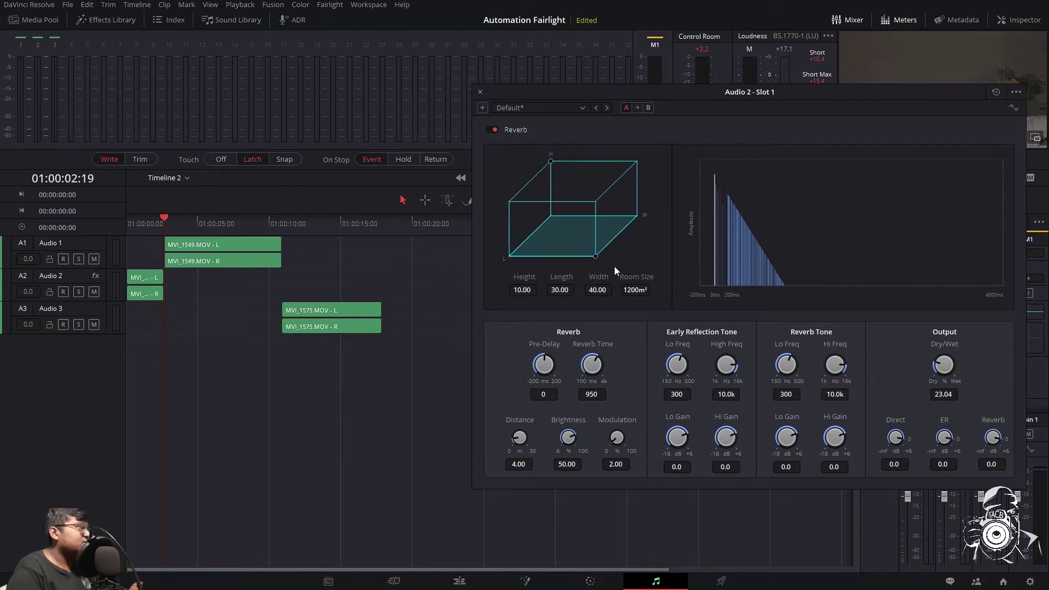
{"action": "key", "text": "Home"}
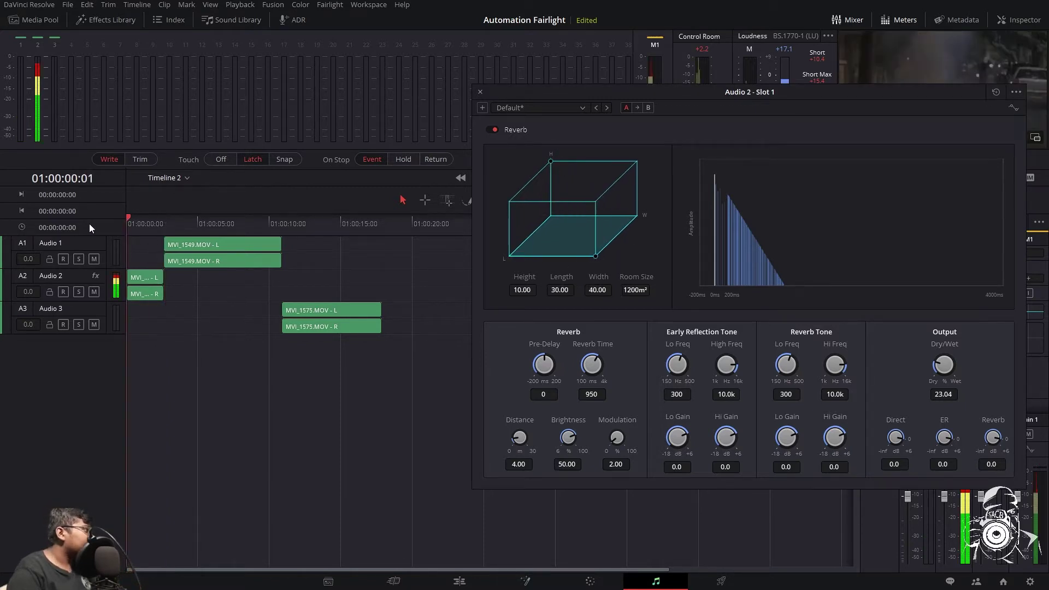
{"action": "key", "text": "space"}
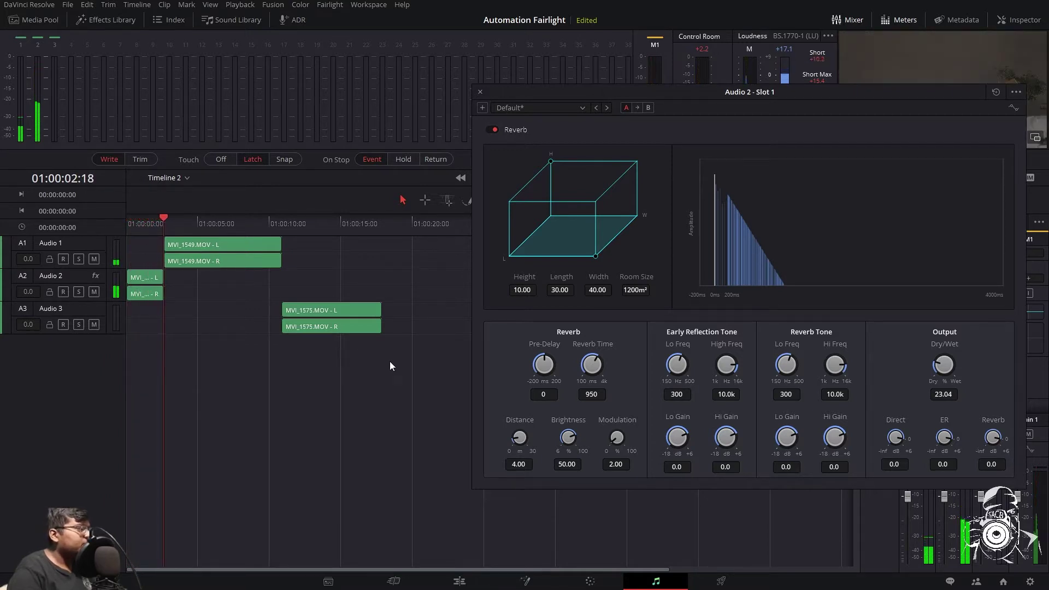
{"action": "left_click_drag", "start_coordinate": [519, 437], "coordinate": [647, 333]}
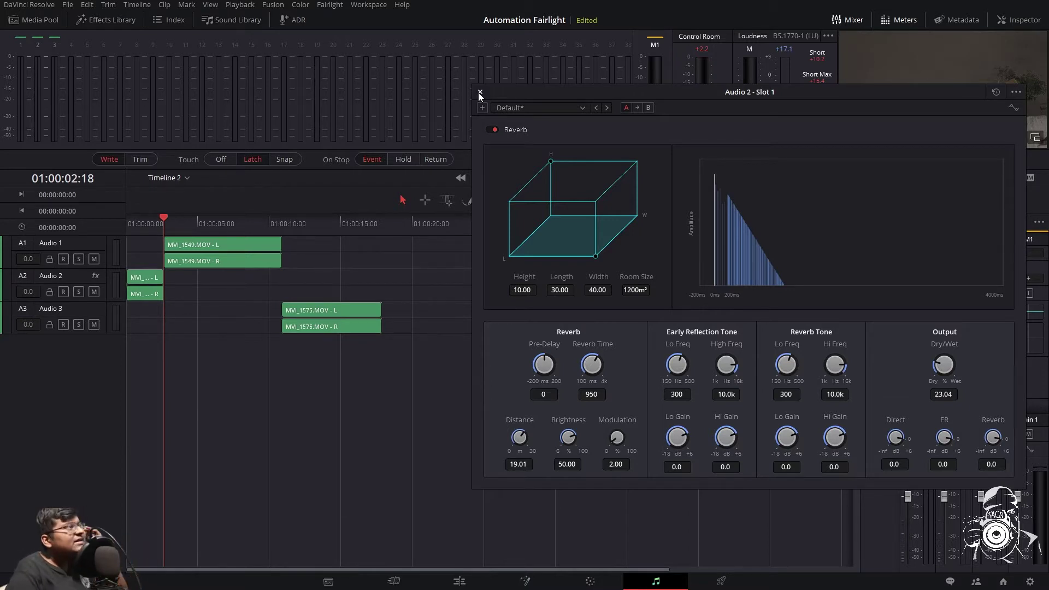
{"action": "left_click", "coordinate": [480, 93]}
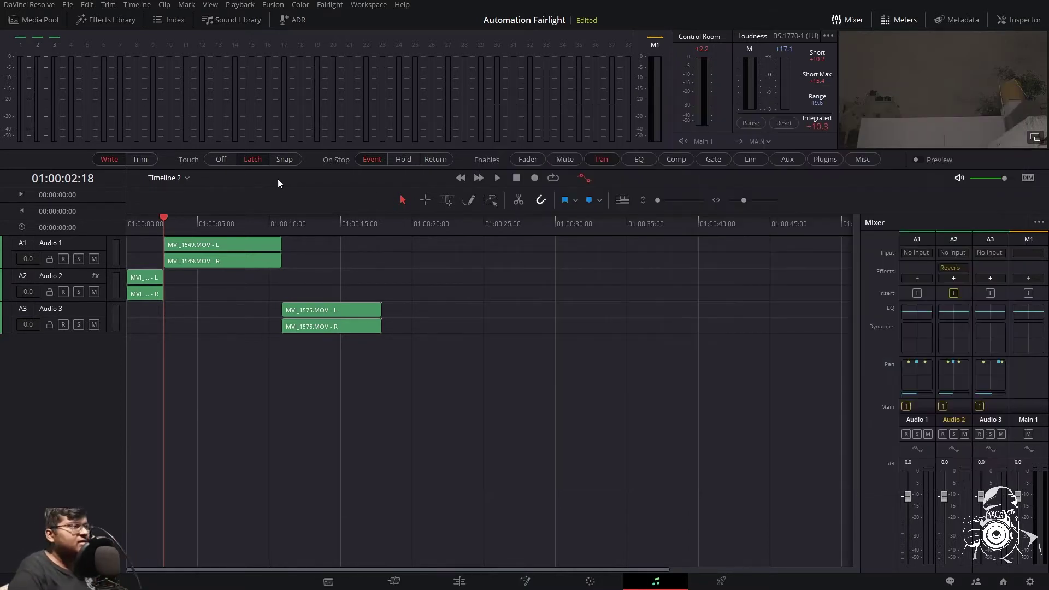
Step: Play the mix, make Audio 2 taller to show waveforms, and zoom the timeline in
{"action": "key", "text": "Home"}
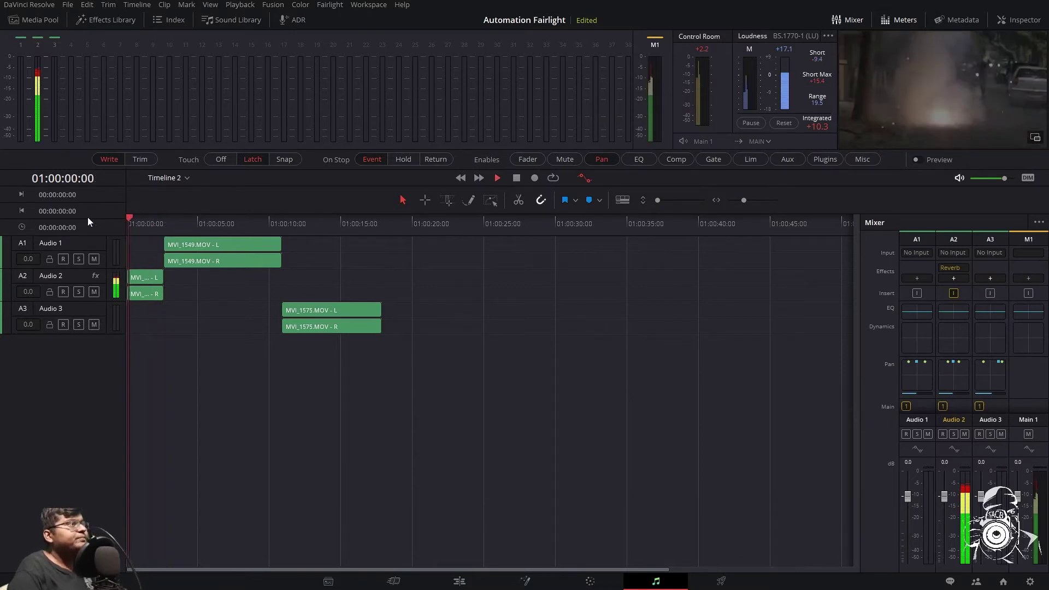
{"action": "key", "text": "space"}
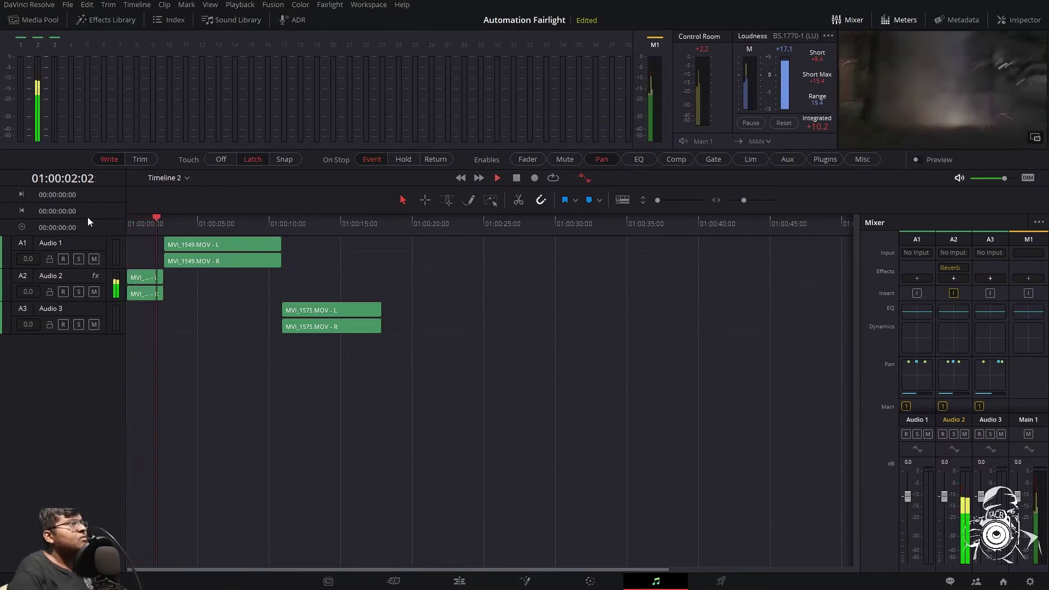
{"action": "key", "text": "space"}
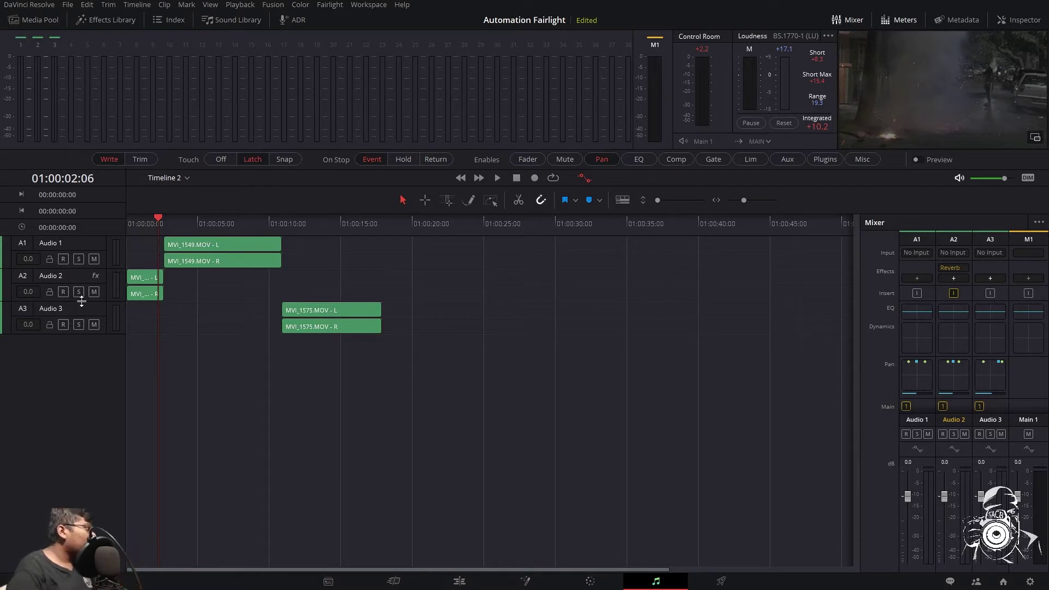
{"action": "left_click_drag", "start_coordinate": [84, 301], "coordinate": [81, 452]}
{"action": "left_click_drag", "start_coordinate": [744, 200], "coordinate": [750, 203]}
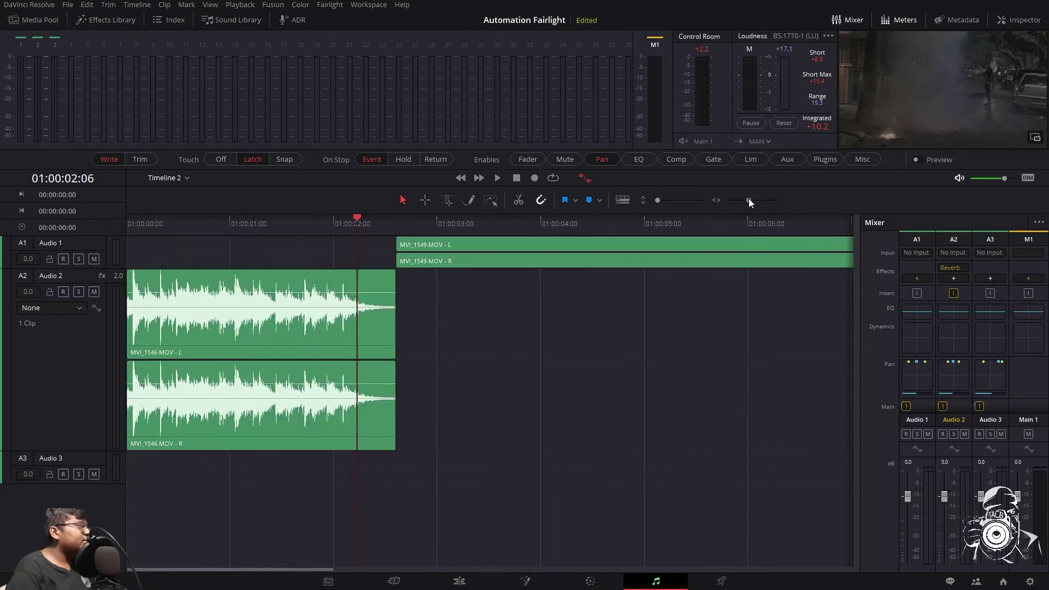
Step: Target Audio 2's automation at Plugins > Reverb > Dry/Wet and enable automation
{"action": "left_click", "coordinate": [68, 309]}
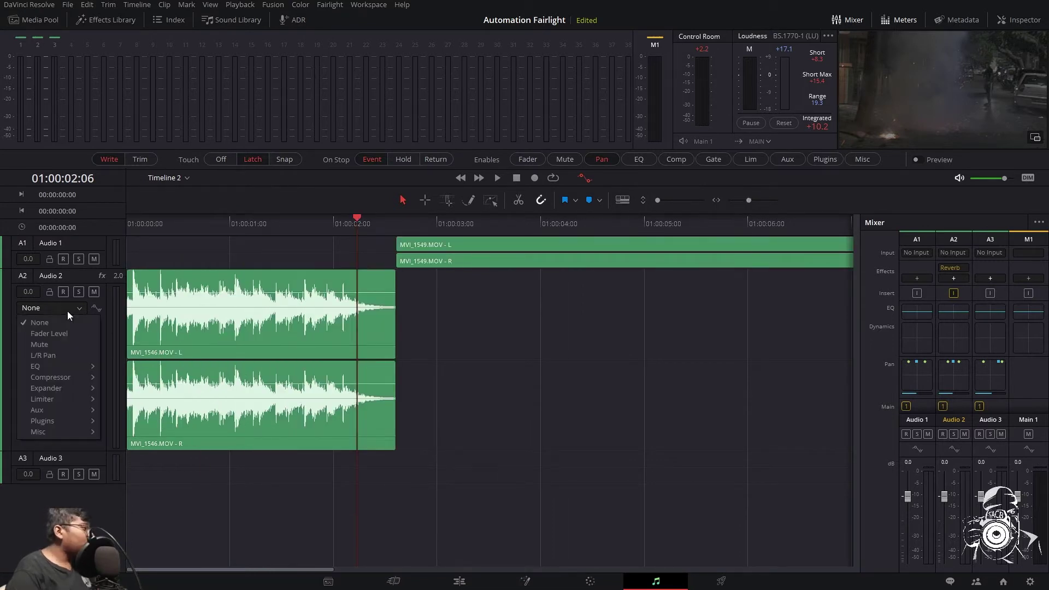
{"action": "mouse_move", "coordinate": [59, 419]}
{"action": "mouse_move", "coordinate": [121, 423]}
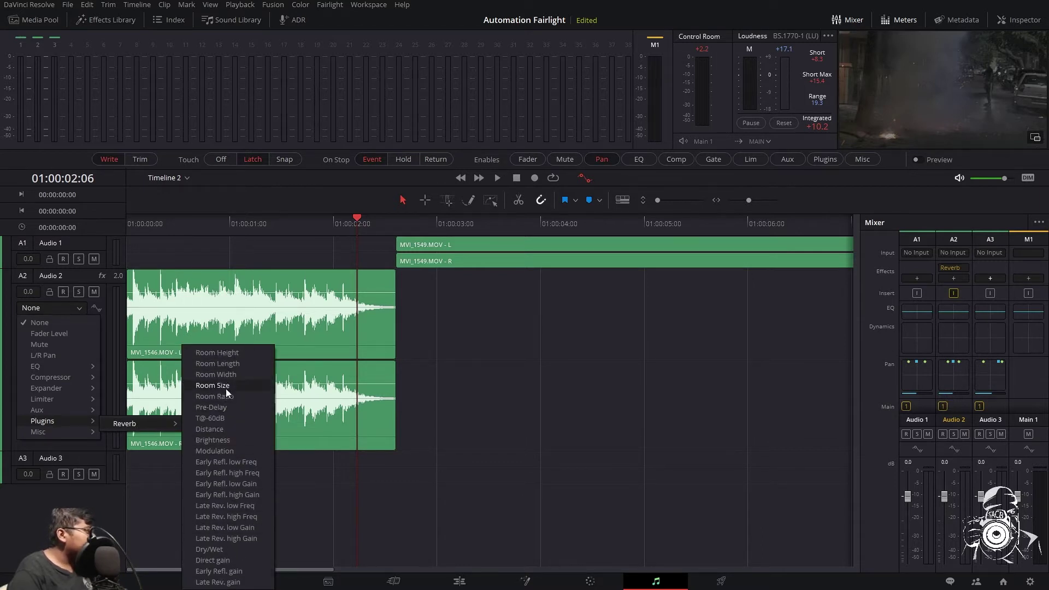
{"action": "left_click", "coordinate": [248, 548]}
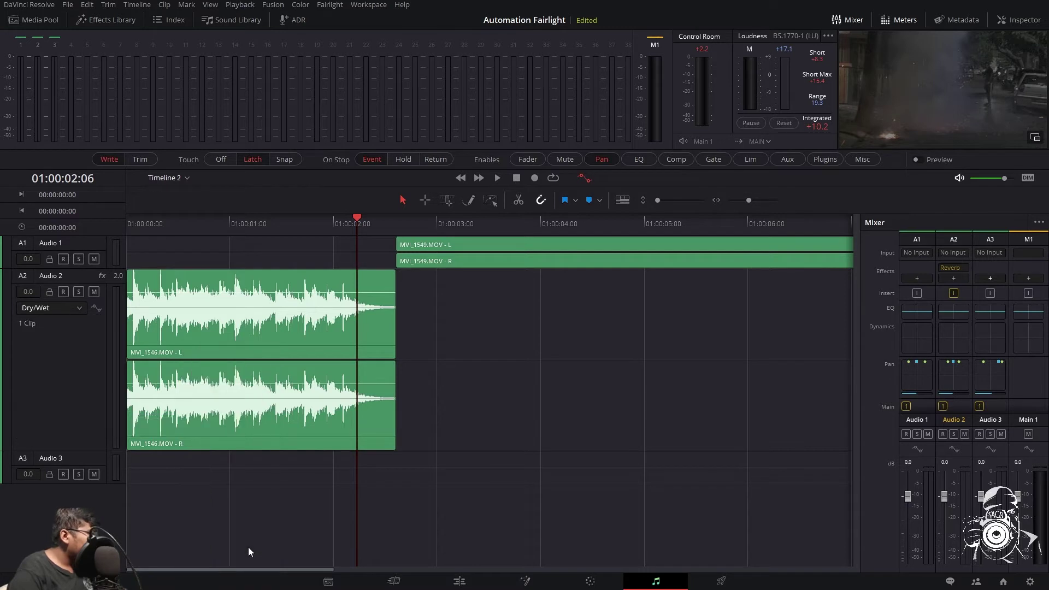
{"action": "left_click", "coordinate": [94, 309]}
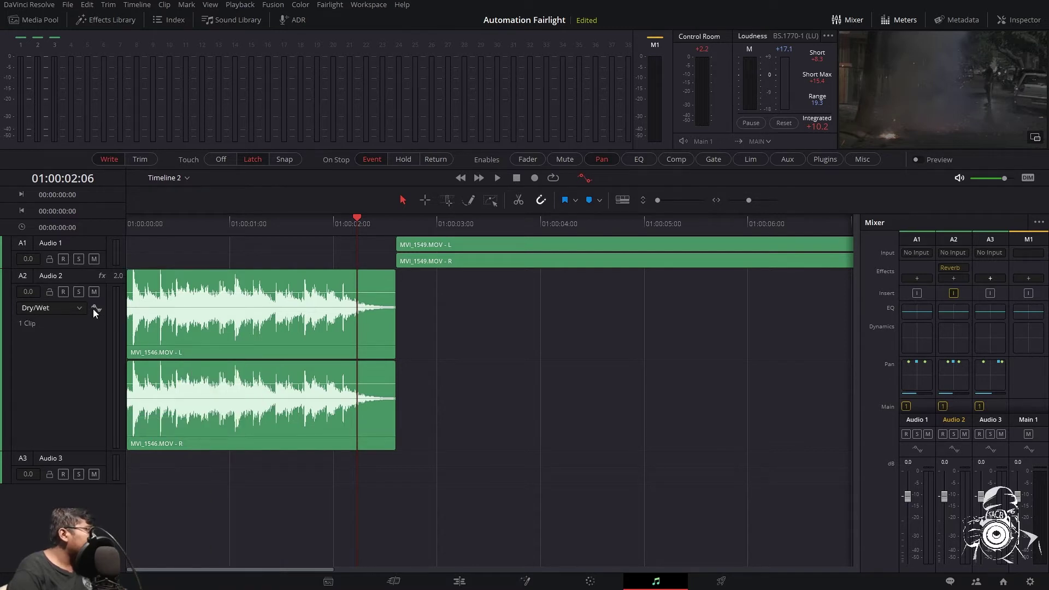
Step: Switch to the pen and draw a rising Dry/Wet curve near the clip end
{"action": "left_click", "coordinate": [470, 206]}
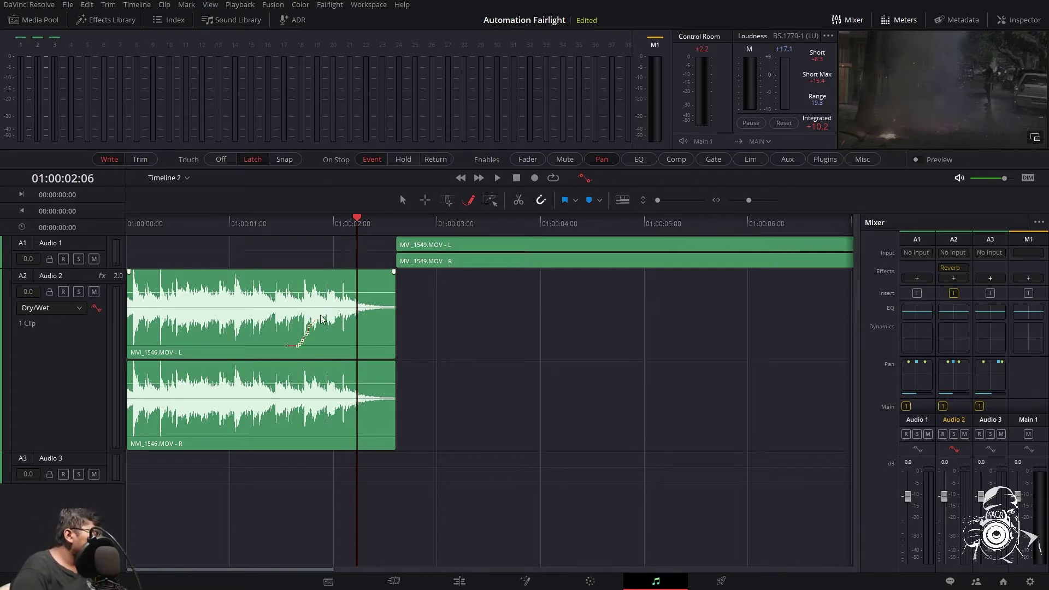
{"action": "left_click_drag", "start_coordinate": [404, 271], "coordinate": [405, 271]}
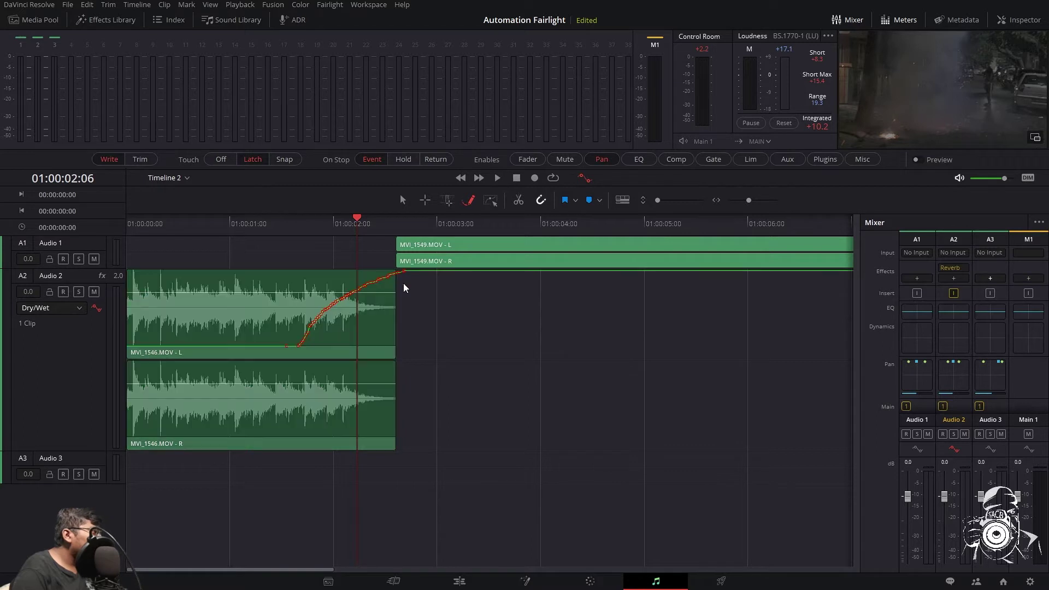
{"action": "left_click_drag", "start_coordinate": [304, 221], "coordinate": [90, 218]}
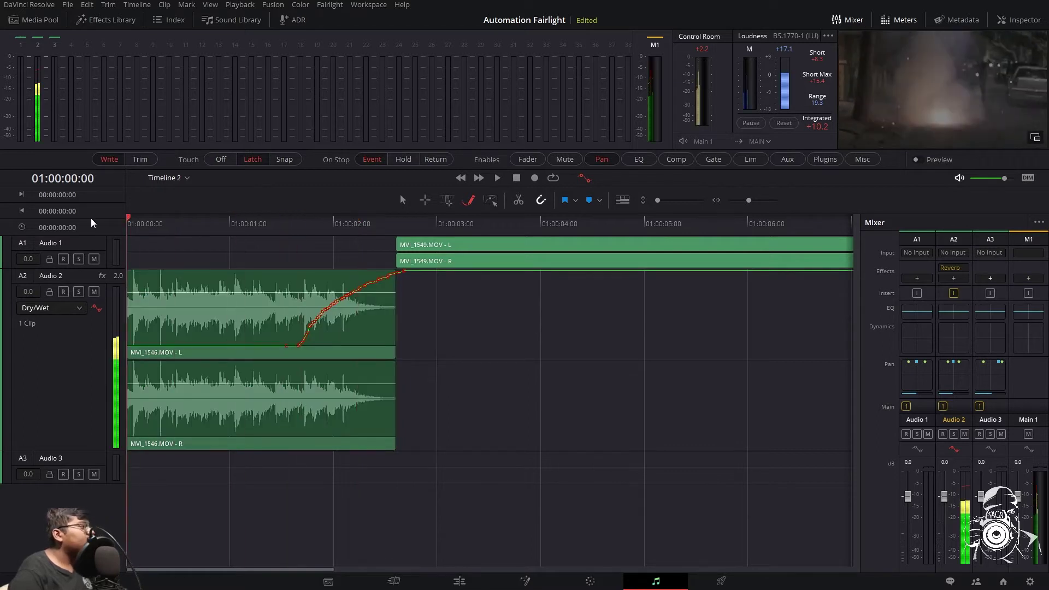
{"action": "key", "text": "space"}
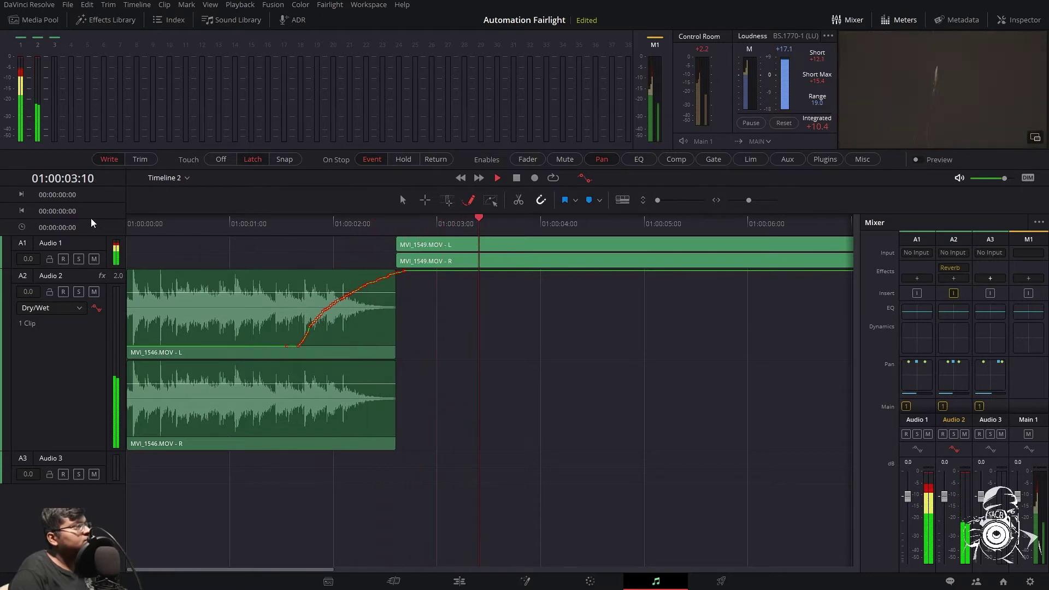
{"action": "key", "text": "space"}
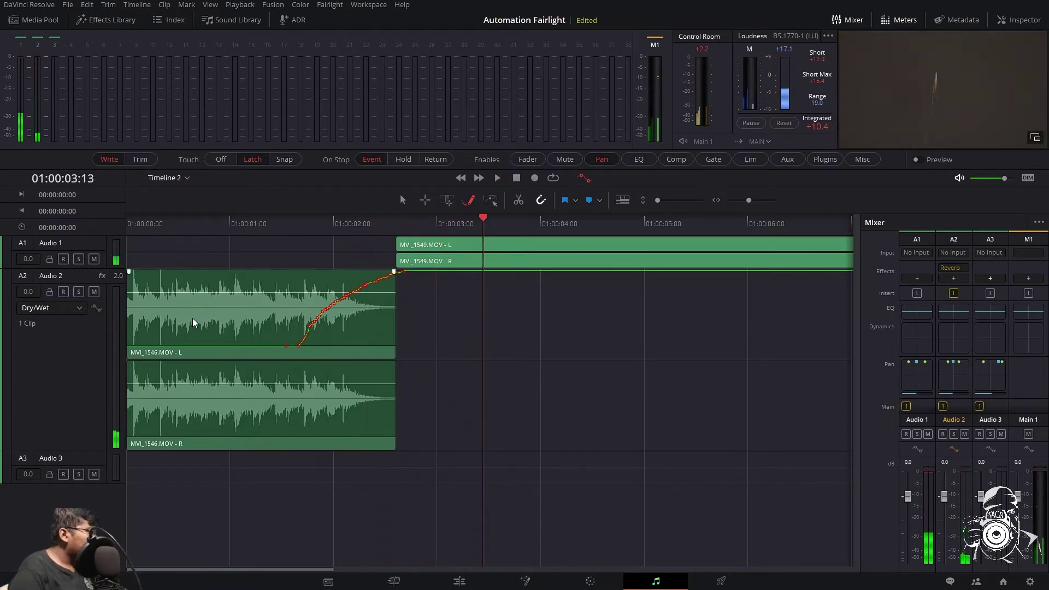
Step: Redraw the Dry/Wet ramp from about 01:00:01:17 to the clip end and audition it
{"action": "left_click_drag", "start_coordinate": [306, 218], "coordinate": [317, 218]}
{"action": "mouse_move", "coordinate": [305, 350]}
{"action": "left_mouse_down"}
{"action": "mouse_move", "coordinate": [378, 291]}
{"action": "mouse_move", "coordinate": [415, 273]}
{"action": "left_mouse_up"}
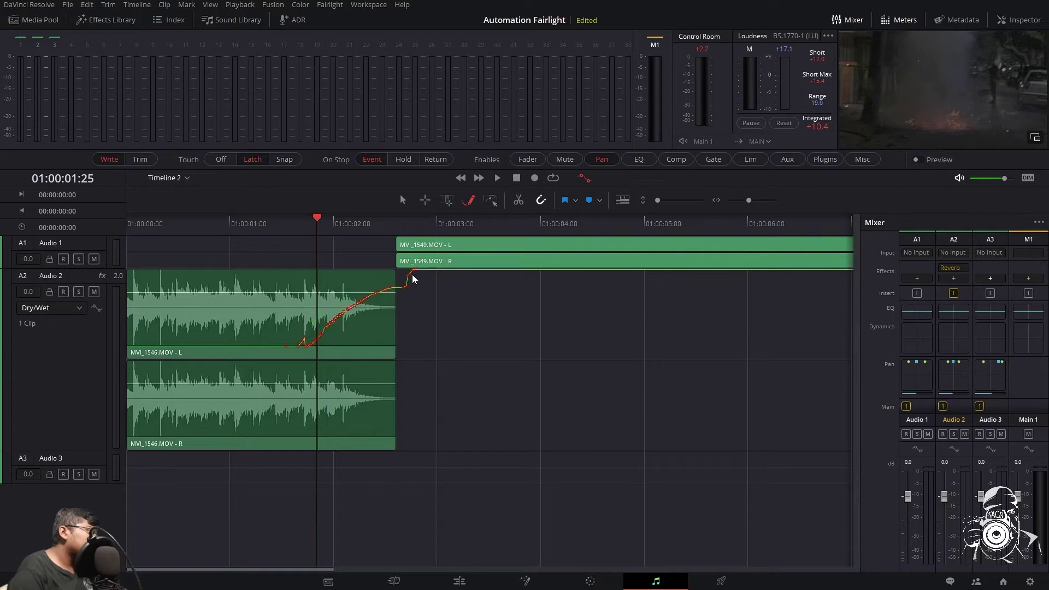
{"action": "left_click", "coordinate": [292, 224]}
{"action": "left_click_drag", "start_coordinate": [287, 347], "coordinate": [432, 280]}
{"action": "key", "text": "space"}
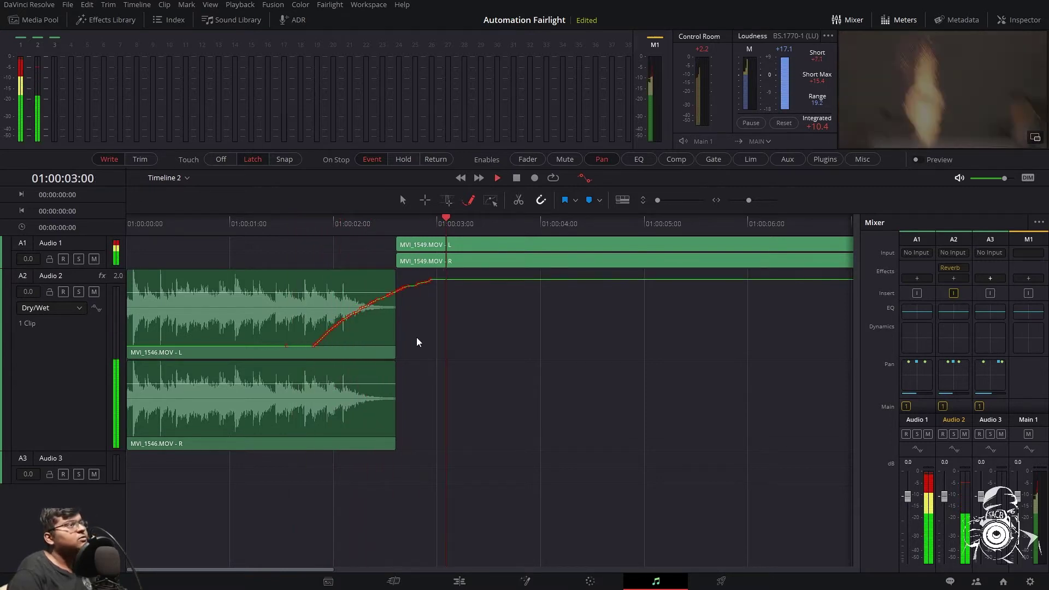
{"action": "key", "text": "space"}
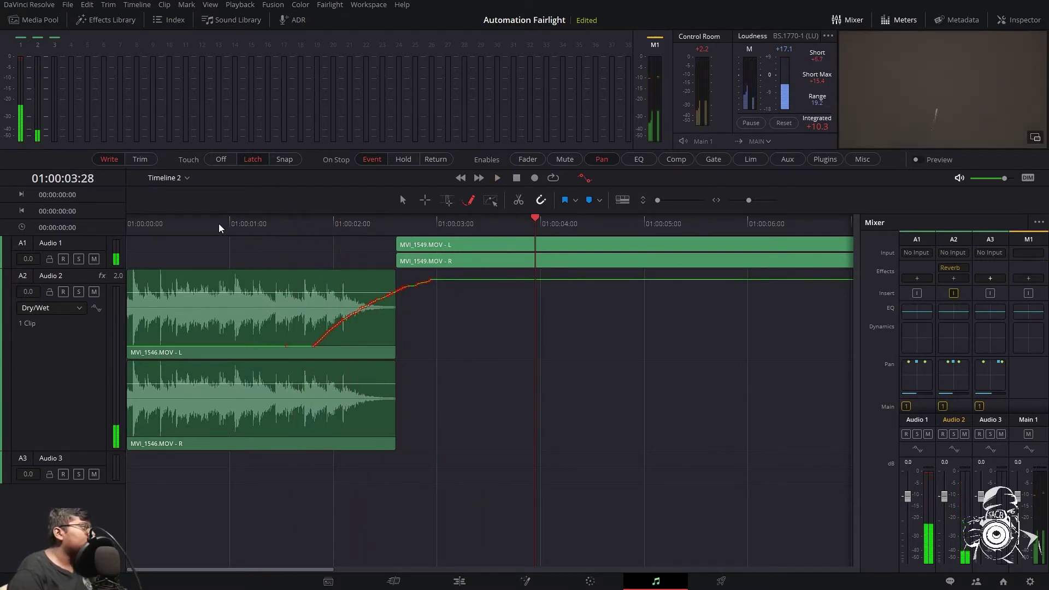
{"action": "key", "text": "Home"}
{"action": "key", "text": "space"}
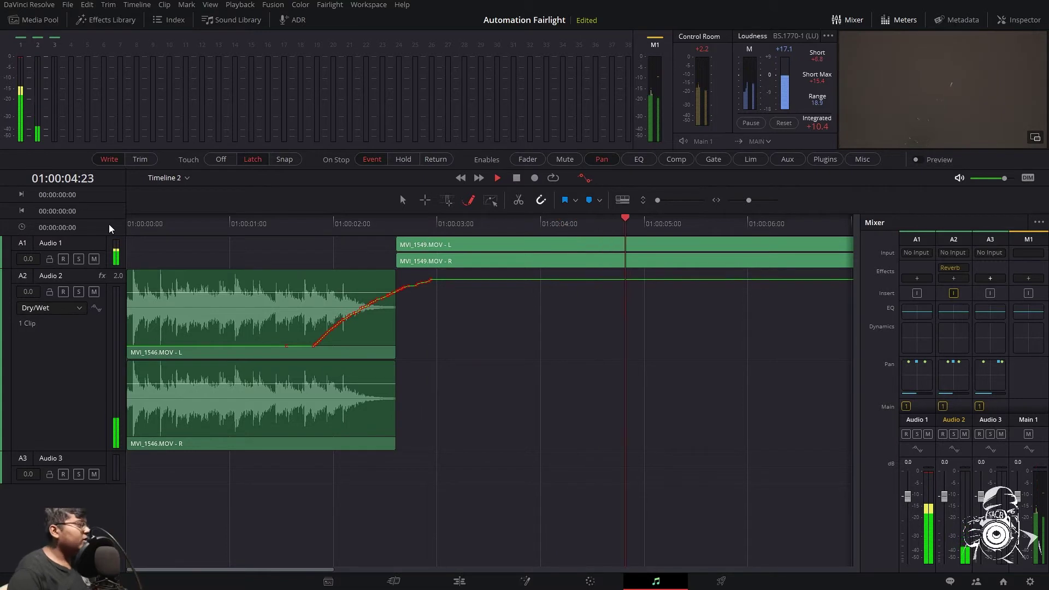
{"action": "key", "text": "space"}
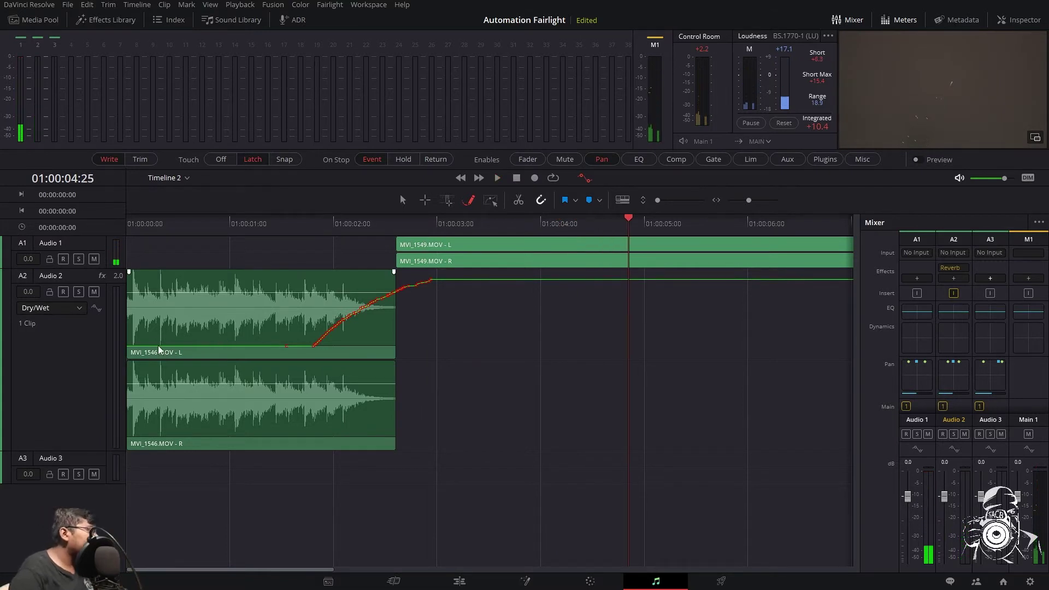
Step: Draw a low Dry/Wet level from the clip start up to the ramp, then play it back
{"action": "left_click", "coordinate": [146, 348]}
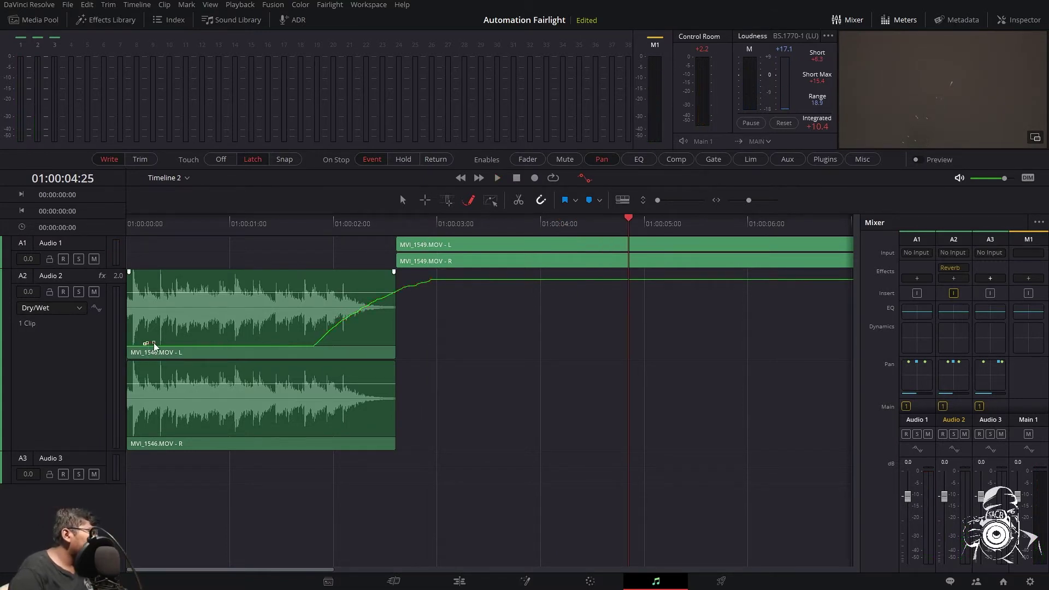
{"action": "left_click_drag", "start_coordinate": [154, 346], "coordinate": [182, 346]}
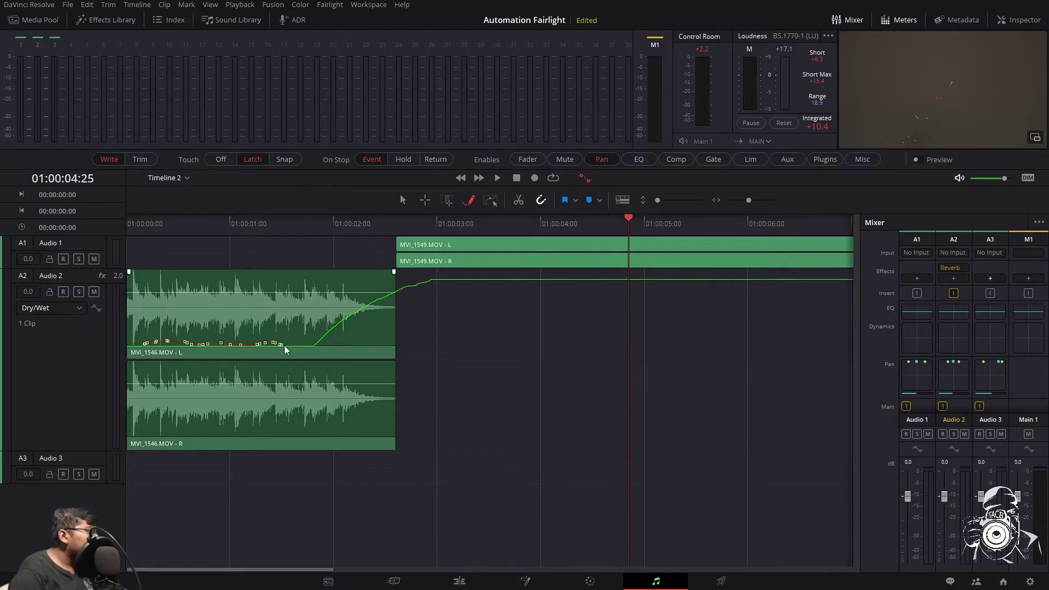
{"action": "left_click_drag", "start_coordinate": [312, 345], "coordinate": [316, 346]}
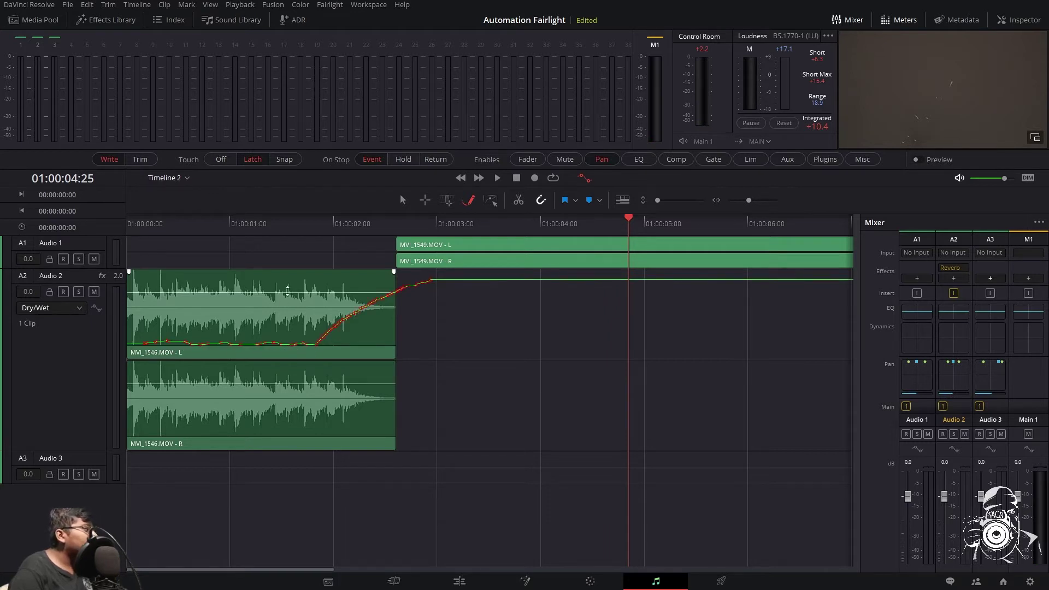
{"action": "key", "text": "space"}
{"action": "key", "text": "Home"}
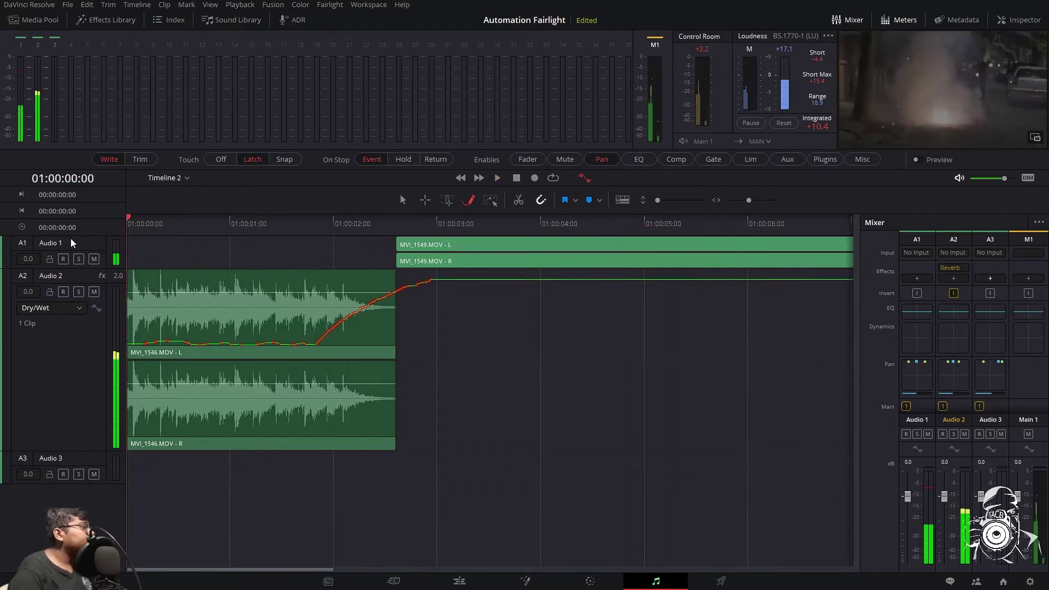
{"action": "key", "text": "space"}
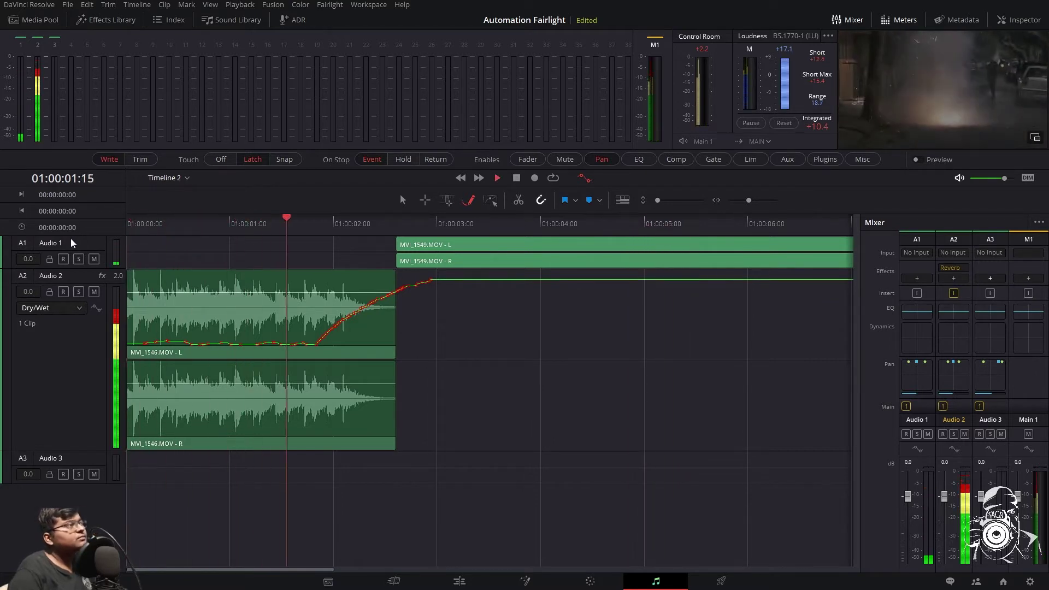
Step: Pan Audio 2 to 51L and 64F, then play the panned audio
{"action": "key", "text": "space"}
{"action": "key", "text": "Home"}
{"action": "double_click", "coordinate": [954, 376]}
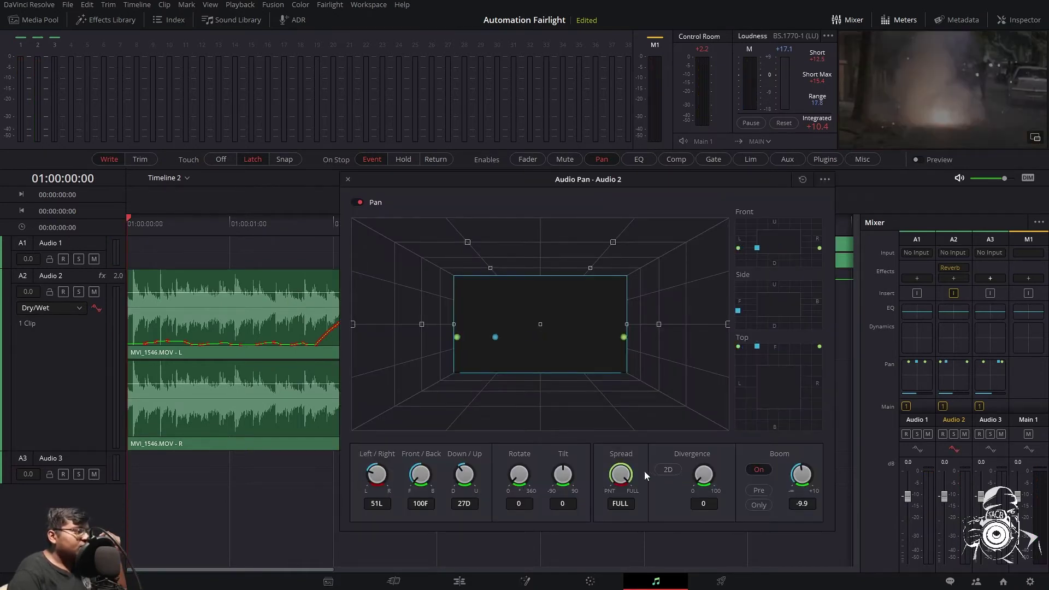
{"action": "left_click_drag", "start_coordinate": [426, 478], "coordinate": [450, 450]}
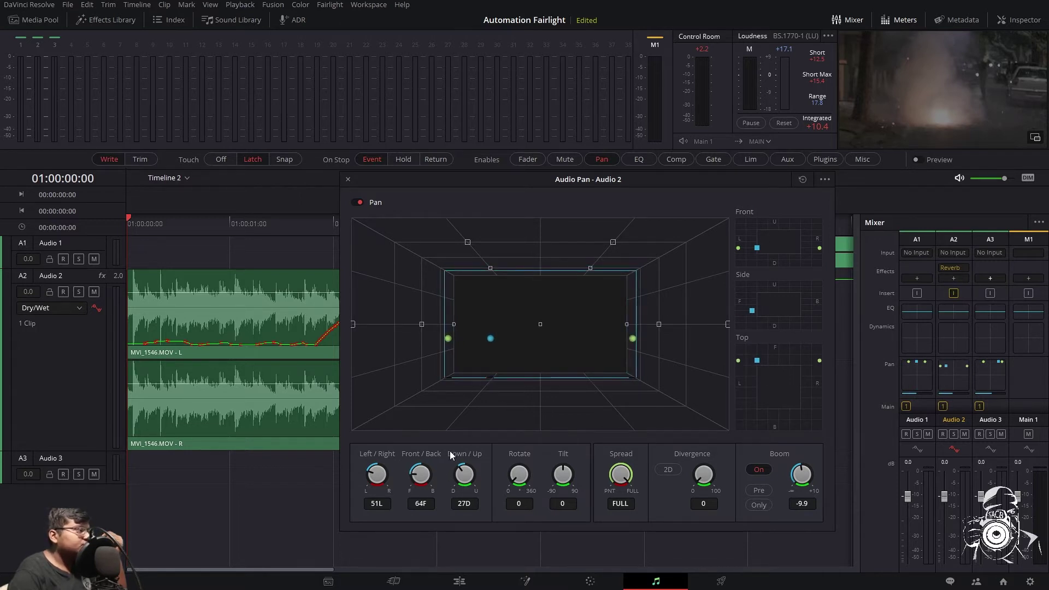
{"action": "left_click", "coordinate": [348, 180]}
{"action": "key", "text": "space"}
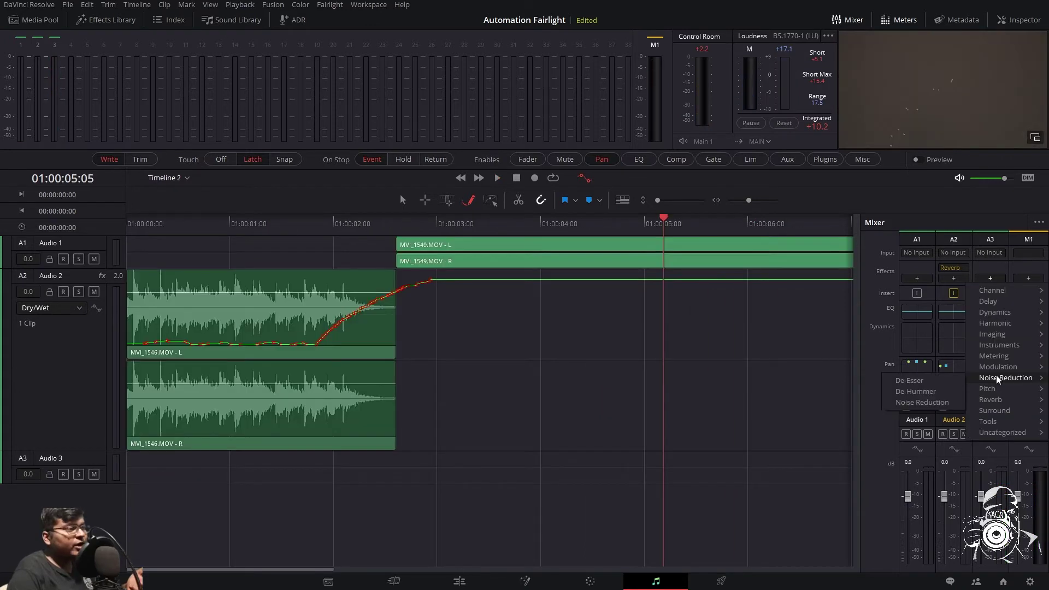
Step: Insert Surround > VST > SoundField By RODE into Audio 2's second effects slot
{"action": "mouse_move", "coordinate": [996, 377]}
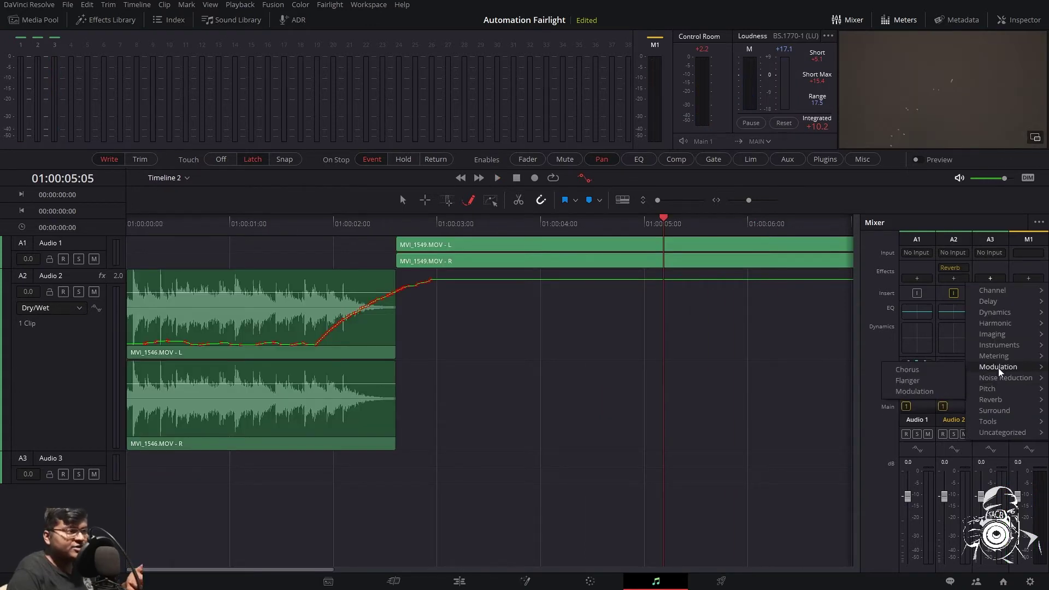
{"action": "mouse_move", "coordinate": [997, 357]}
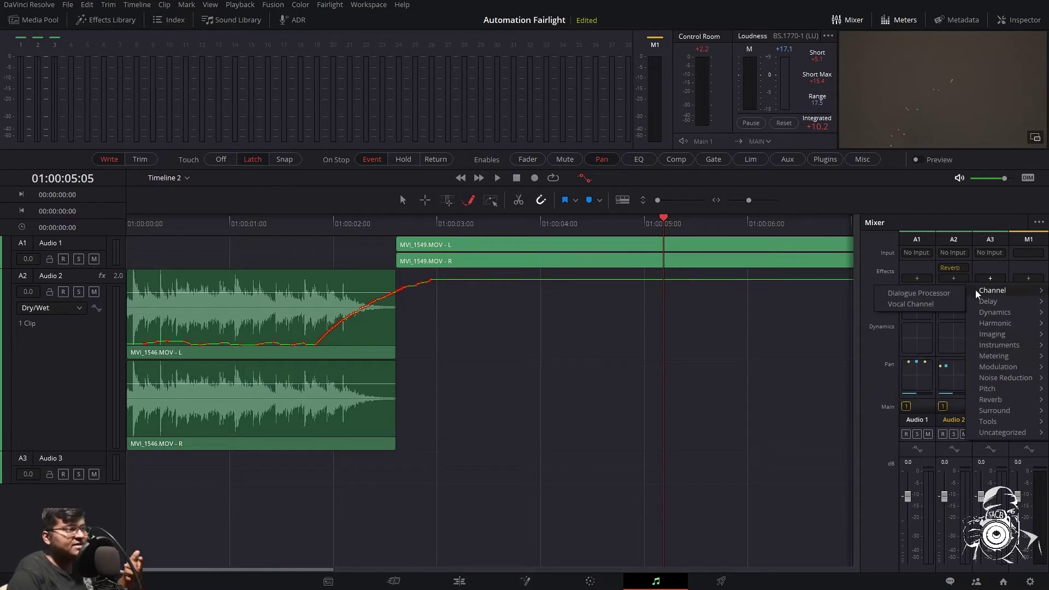
{"action": "mouse_move", "coordinate": [1005, 417]}
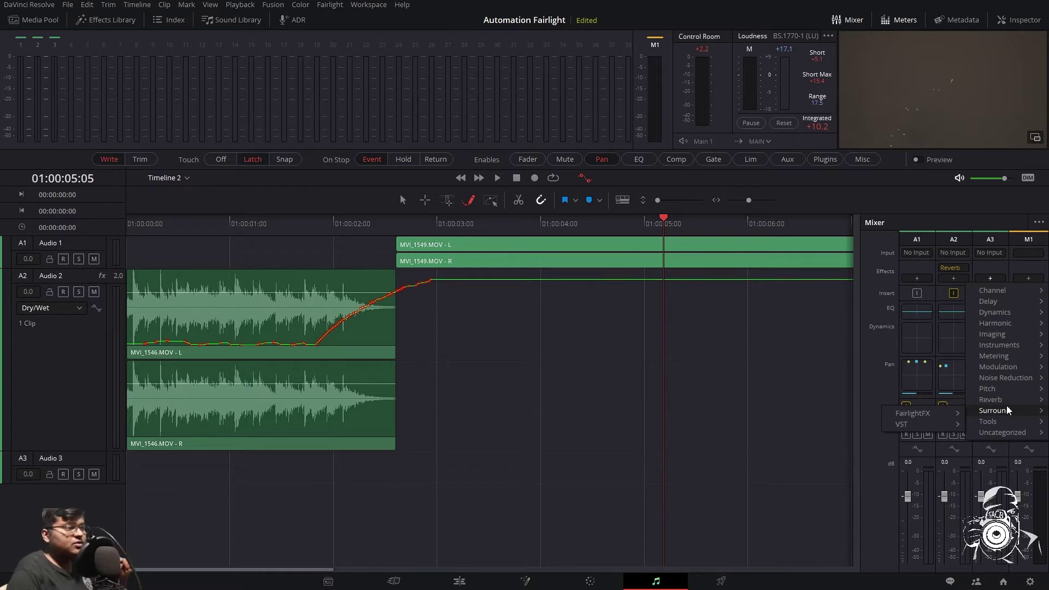
{"action": "mouse_move", "coordinate": [944, 422]}
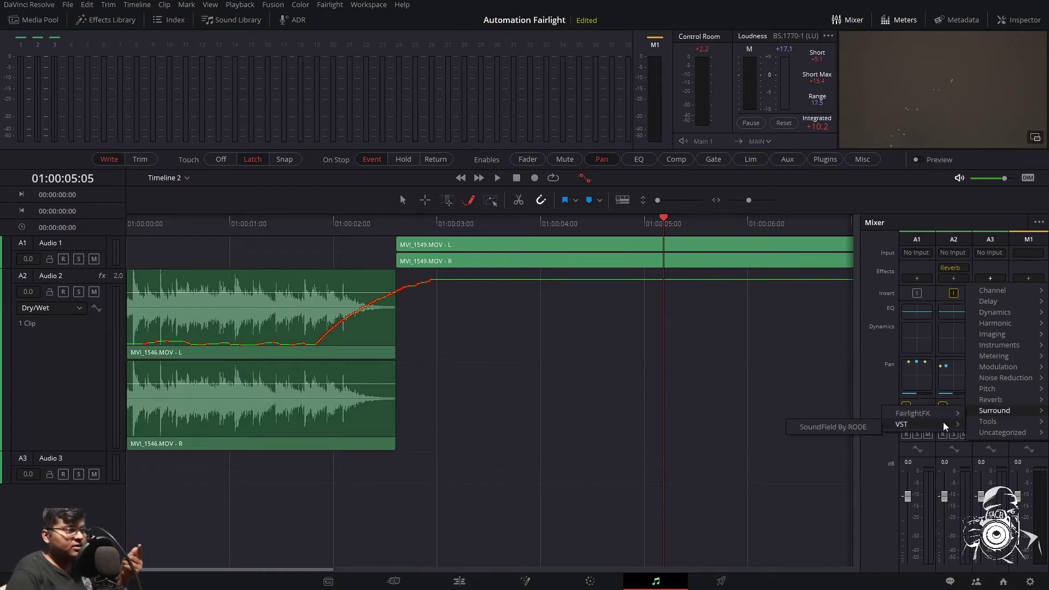
{"action": "left_click", "coordinate": [837, 429]}
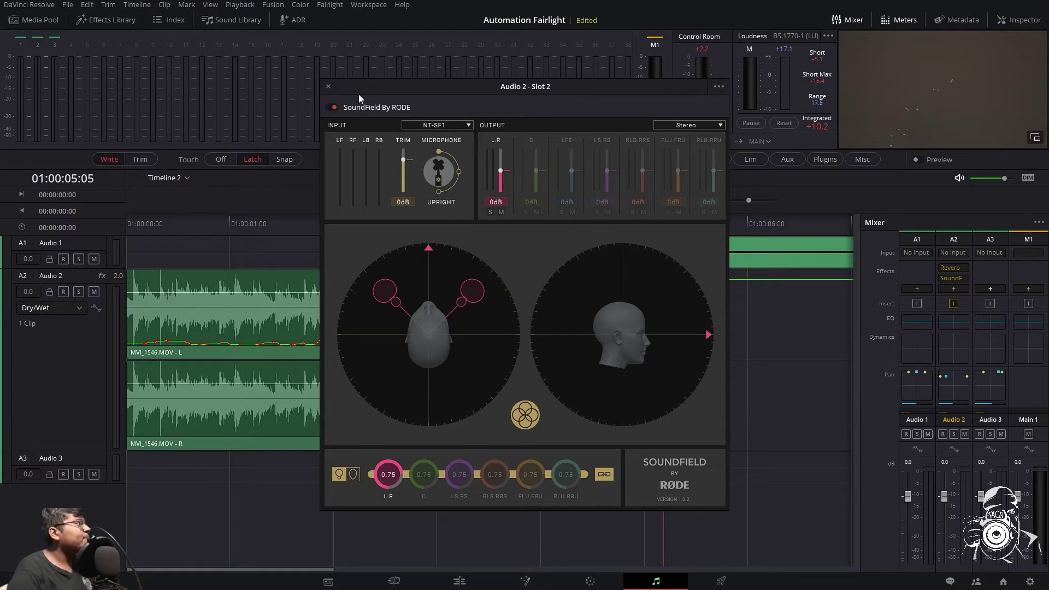
Step: Move the SoundField window aside and audition Audio 2 from the timeline start
{"action": "left_click_drag", "start_coordinate": [368, 98], "coordinate": [521, 102]}
{"action": "key", "text": "Home"}
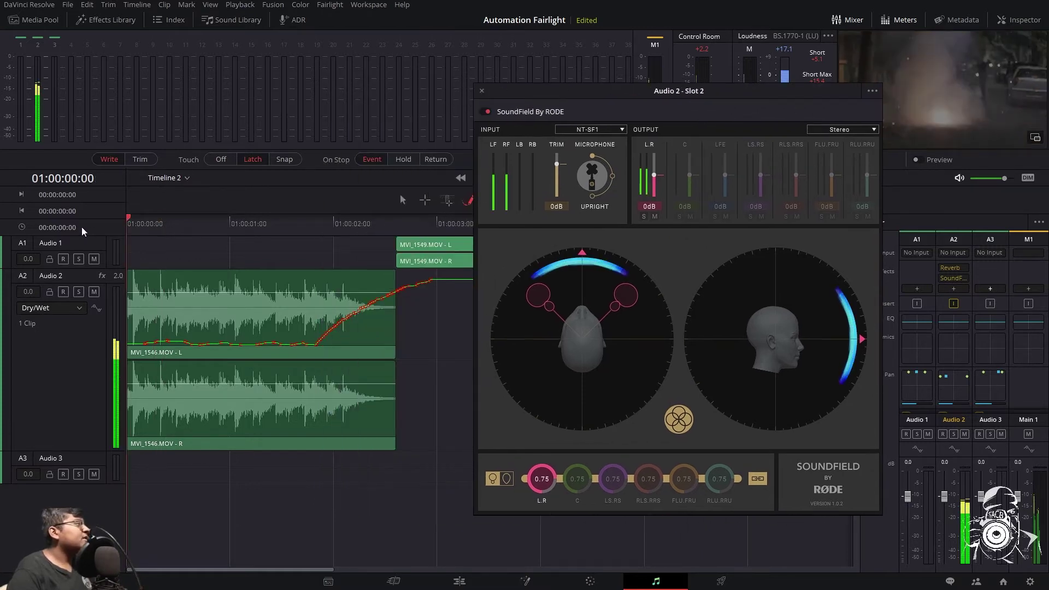
{"action": "key", "text": "space"}
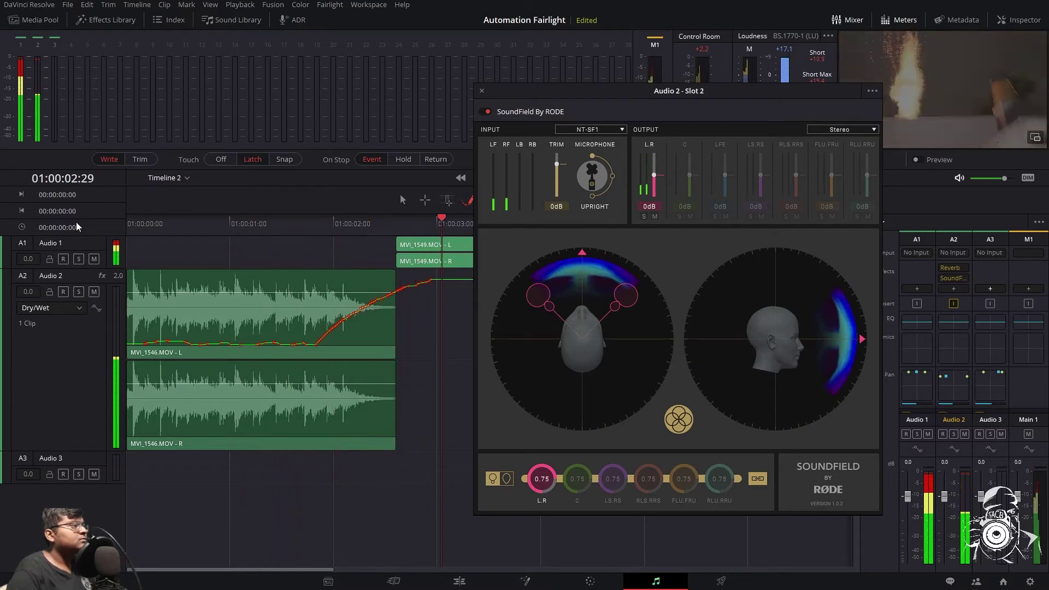
{"action": "left_click", "coordinate": [130, 221]}
{"action": "key", "text": "space"}
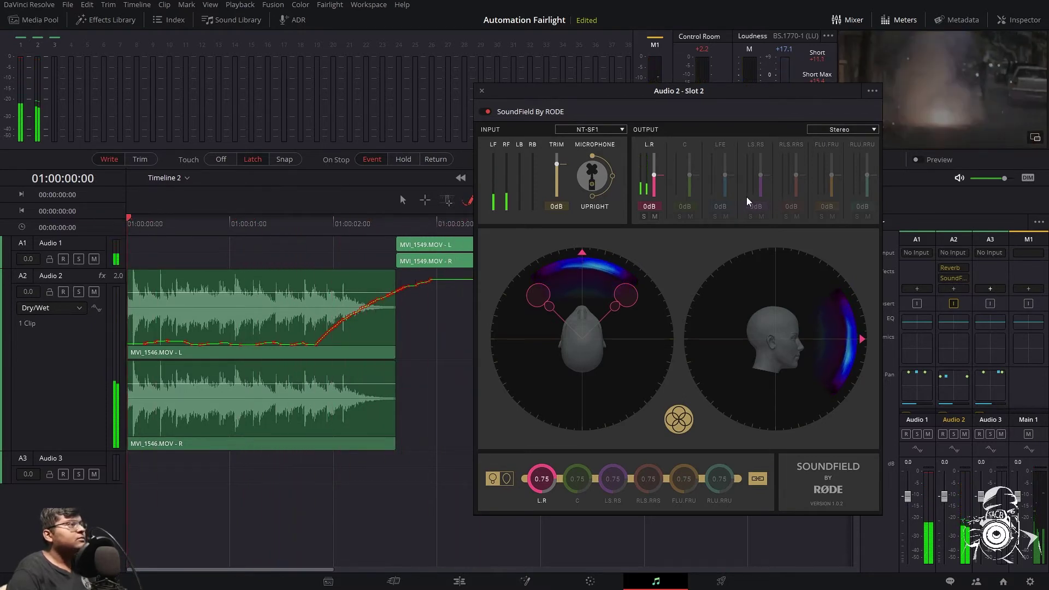
Step: Lower the linked SoundField output levels, rotate the virtual mic, and keep Stereo output
{"action": "left_click", "coordinate": [853, 128]}
{"action": "left_click", "coordinate": [853, 127]}
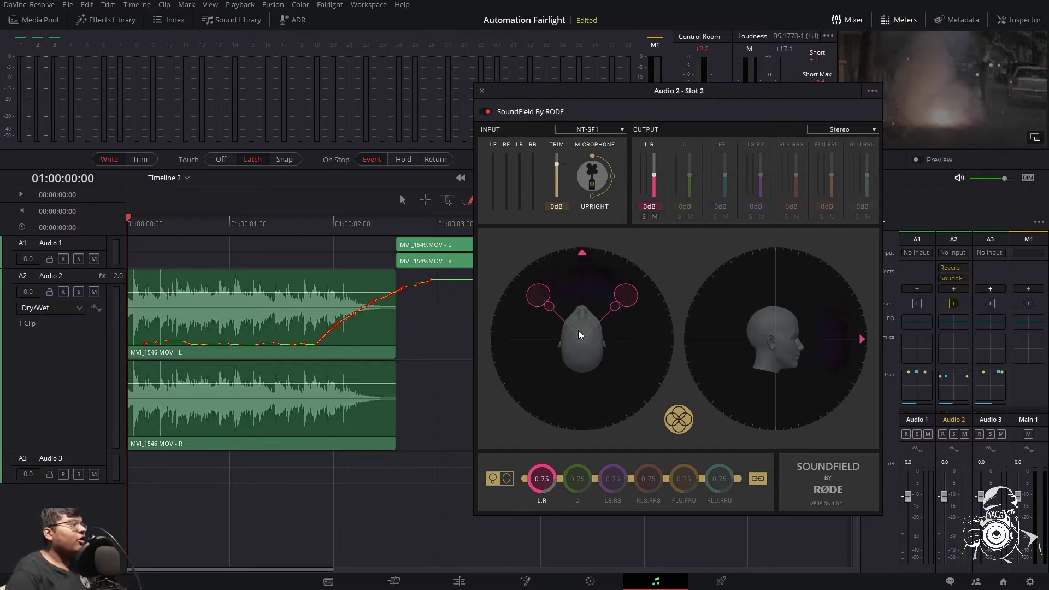
{"action": "left_click_drag", "start_coordinate": [552, 476], "coordinate": [117, 523]}
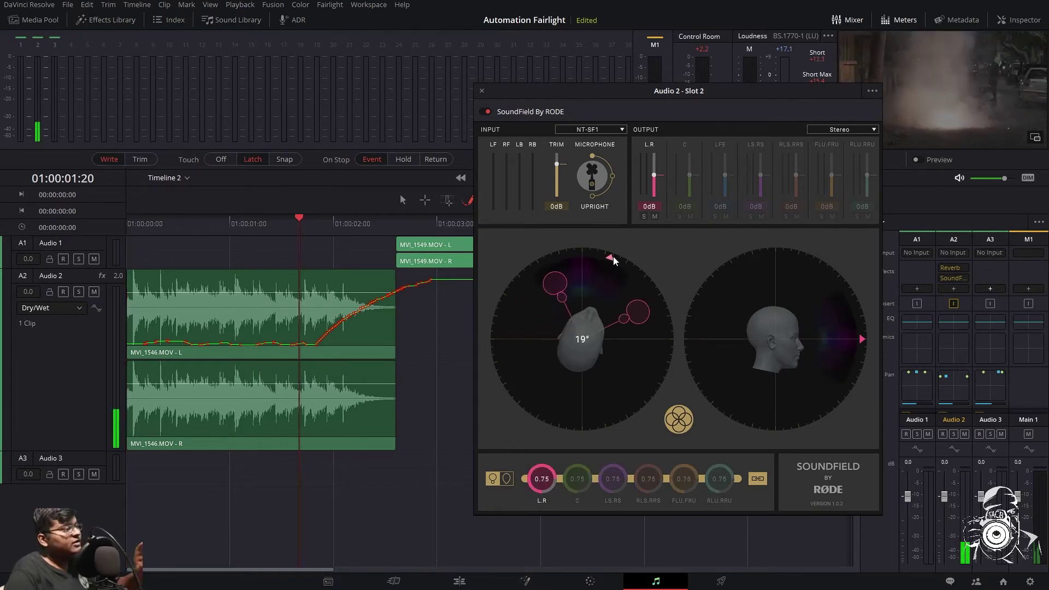
{"action": "mouse_move", "coordinate": [613, 257]}
{"action": "left_mouse_down"}
{"action": "mouse_move", "coordinate": [654, 278]}
{"action": "mouse_move", "coordinate": [683, 373]}
{"action": "mouse_move", "coordinate": [585, 250]}
{"action": "left_mouse_up"}
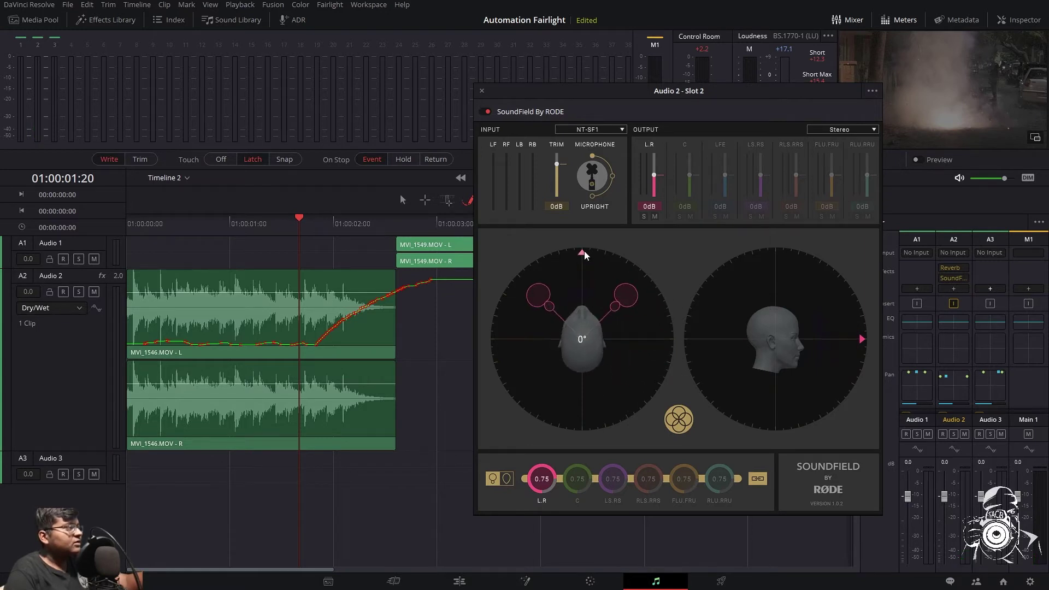
{"action": "left_click", "coordinate": [837, 130]}
{"action": "left_click", "coordinate": [753, 126]}
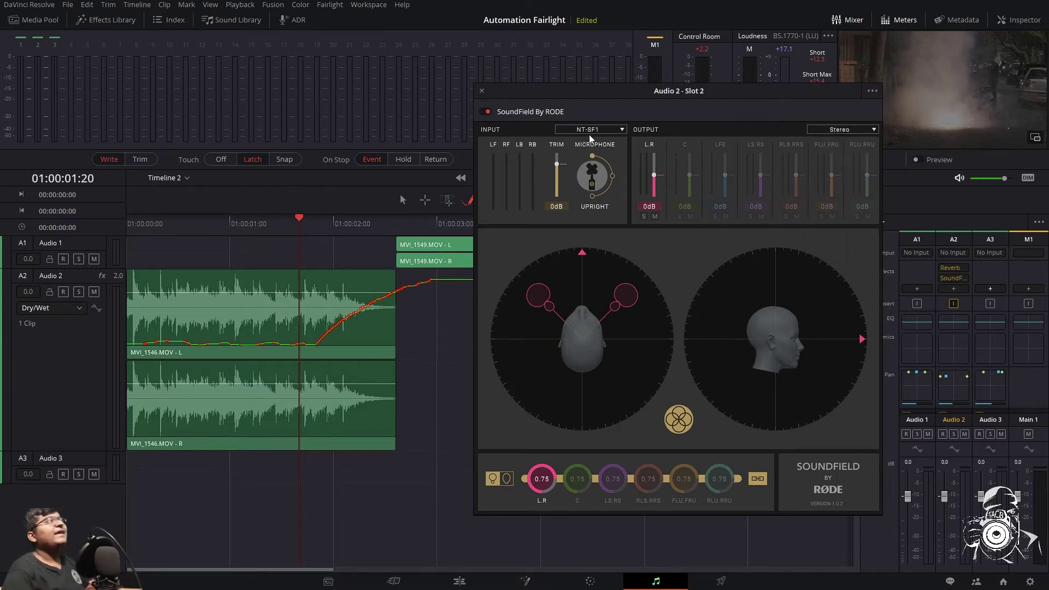
{"action": "key", "text": "space"}
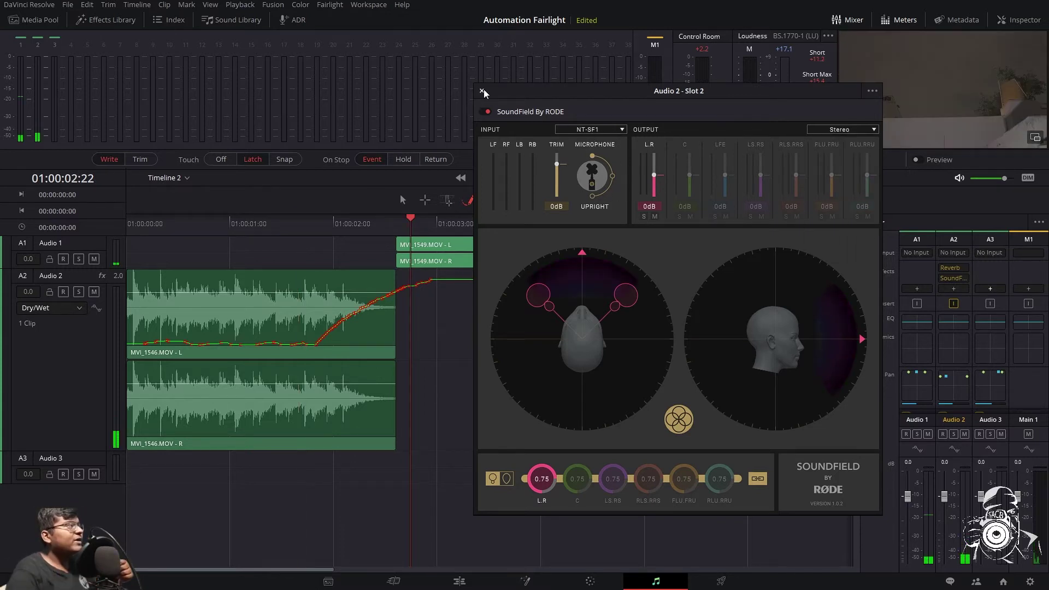
{"action": "left_click", "coordinate": [482, 91]}
Step: Set Audio 2's automation to SoundField Rotation and draw a wavy curve across MVI_1546
{"action": "left_click", "coordinate": [60, 307]}
{"action": "mouse_move", "coordinate": [50, 430]}
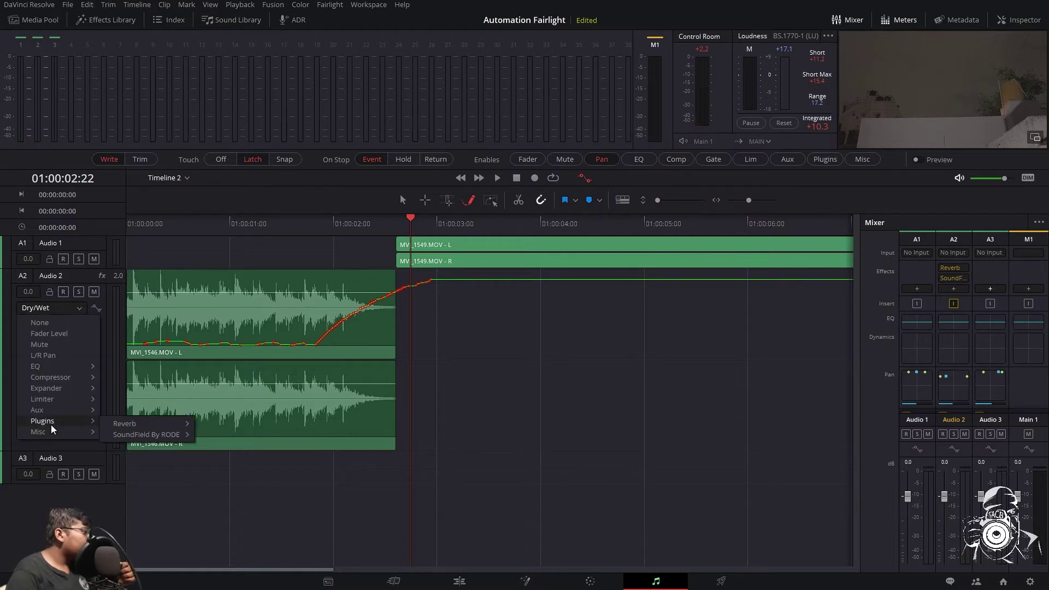
{"action": "mouse_move", "coordinate": [149, 432]}
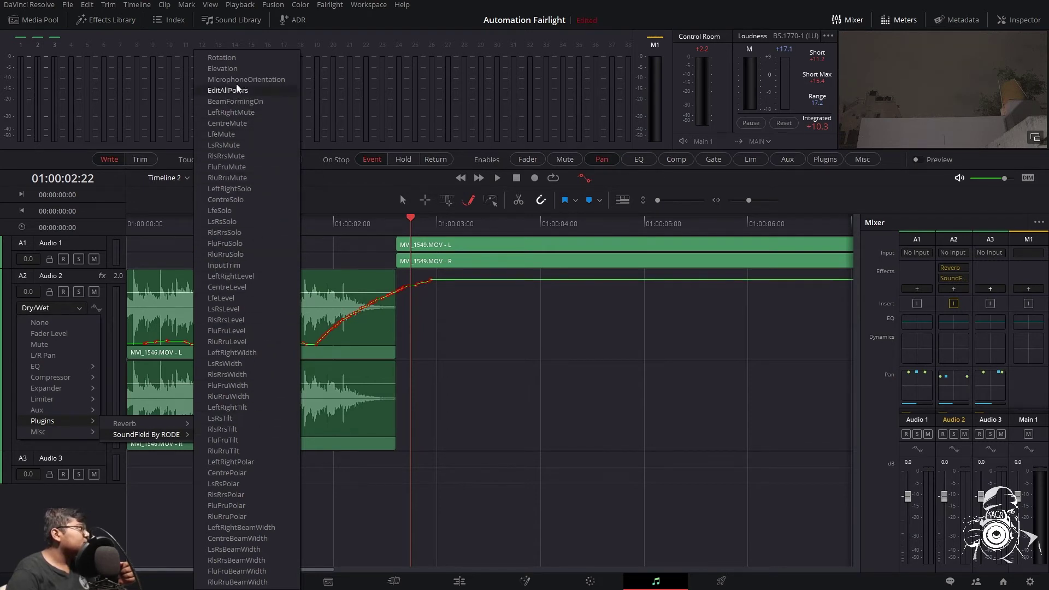
{"action": "left_click", "coordinate": [247, 58]}
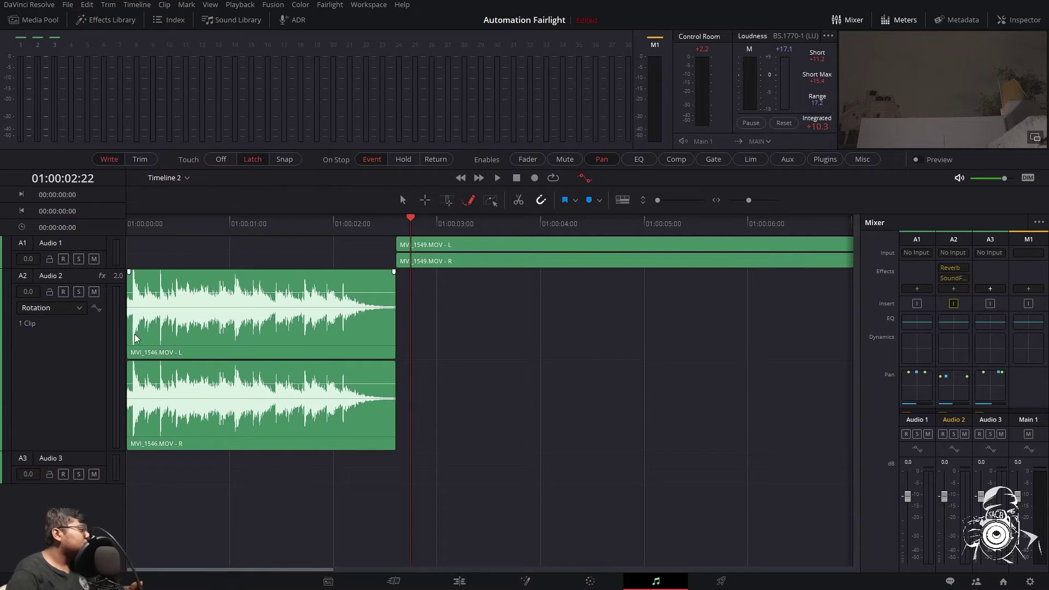
{"action": "mouse_move", "coordinate": [139, 334]}
{"action": "left_mouse_down"}
{"action": "mouse_move", "coordinate": [203, 288]}
{"action": "mouse_move", "coordinate": [263, 336]}
{"action": "mouse_move", "coordinate": [384, 310]}
{"action": "left_mouse_up"}
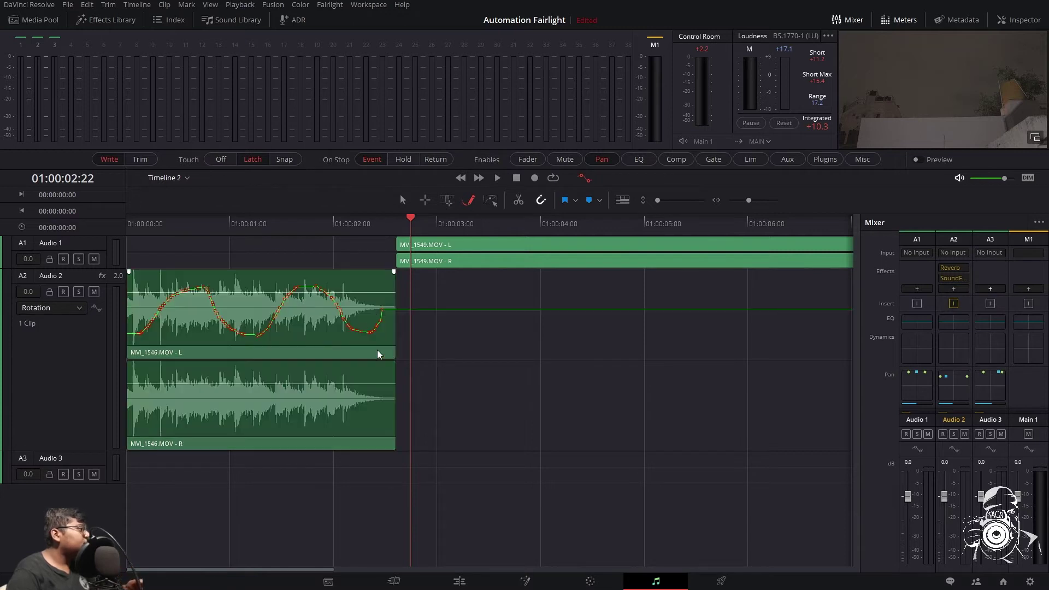
Step: Audition the Rotation automation twice with the SoundField settings visible
{"action": "left_click", "coordinate": [953, 278]}
{"action": "key", "text": "Home"}
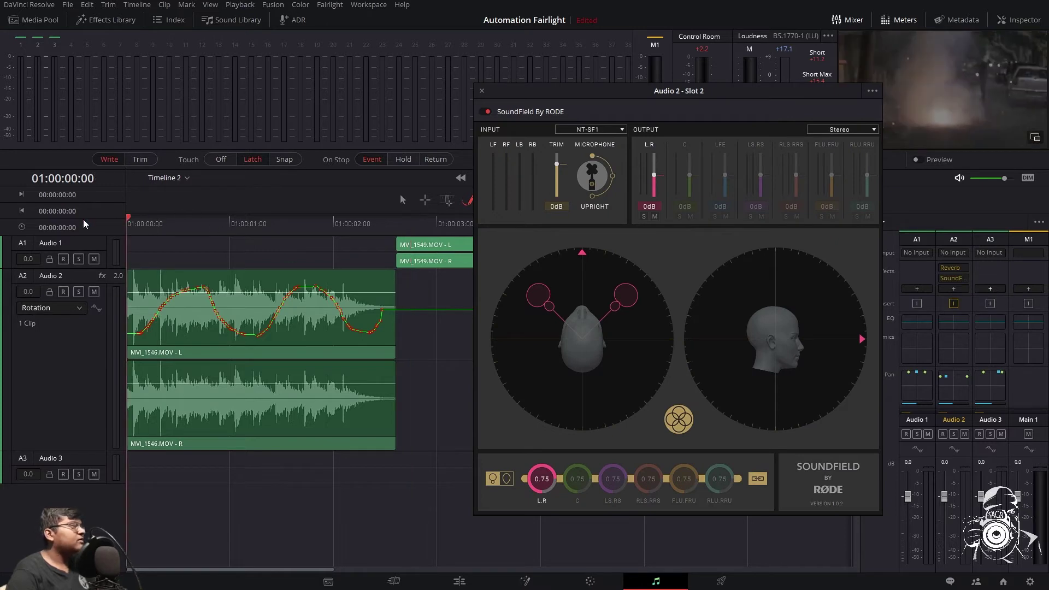
{"action": "key", "text": "space"}
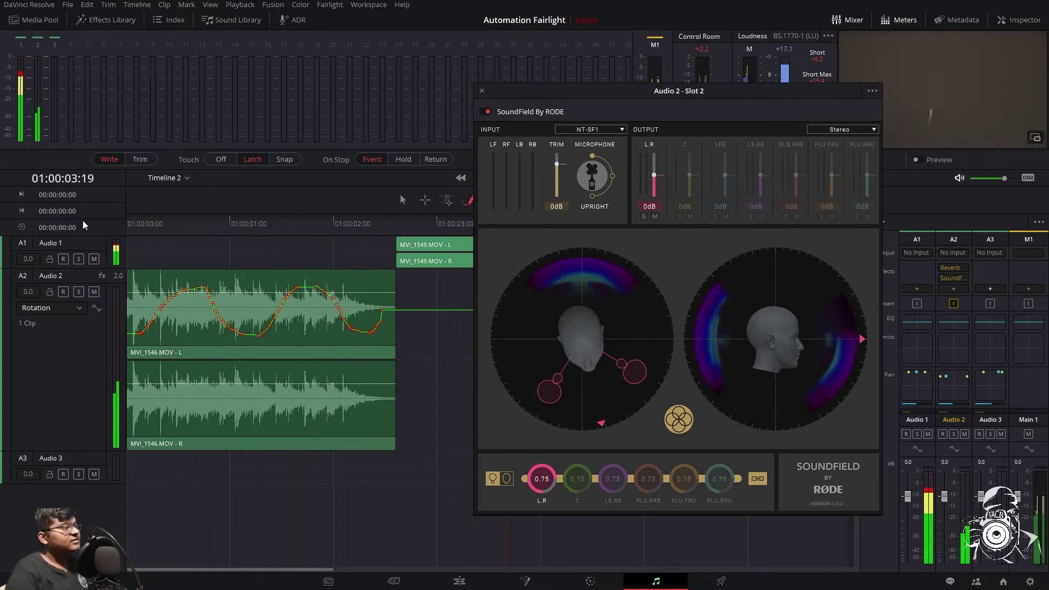
{"action": "key", "text": "space"}
{"action": "key", "text": "Home"}
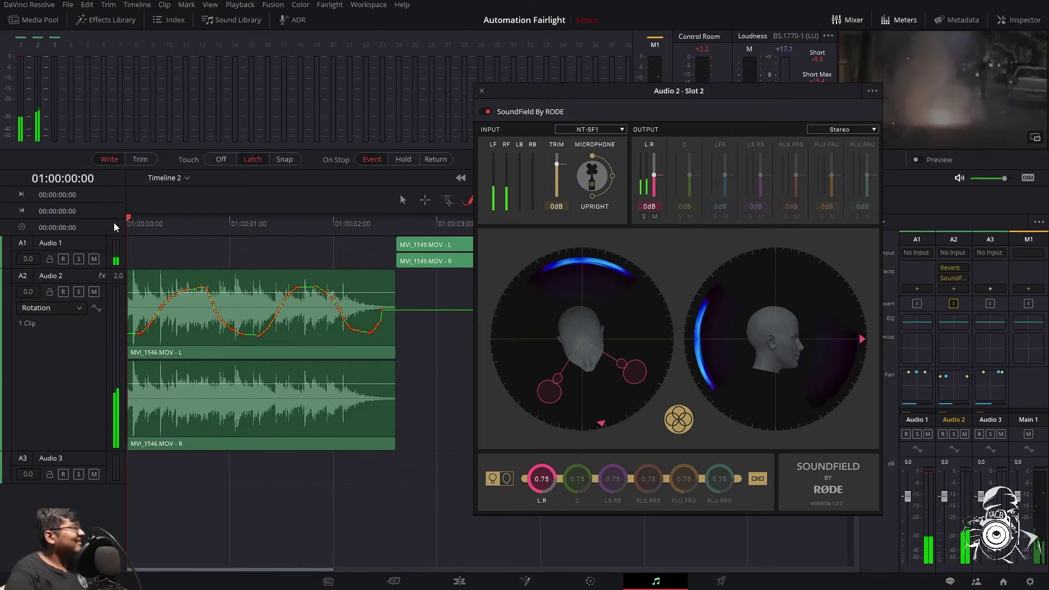
{"action": "key", "text": "space"}
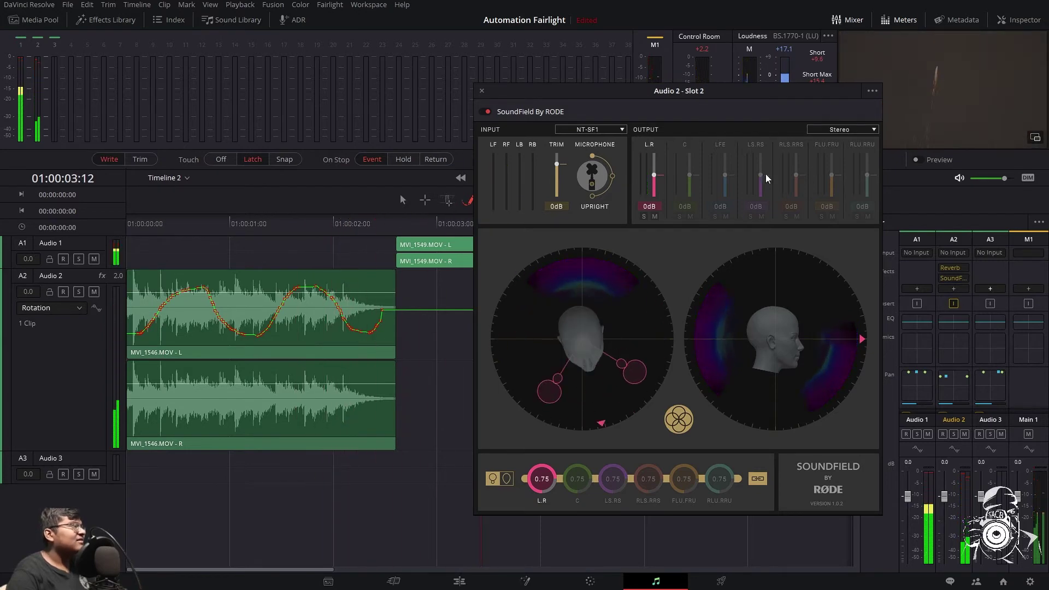
{"action": "left_click", "coordinate": [348, 405]}
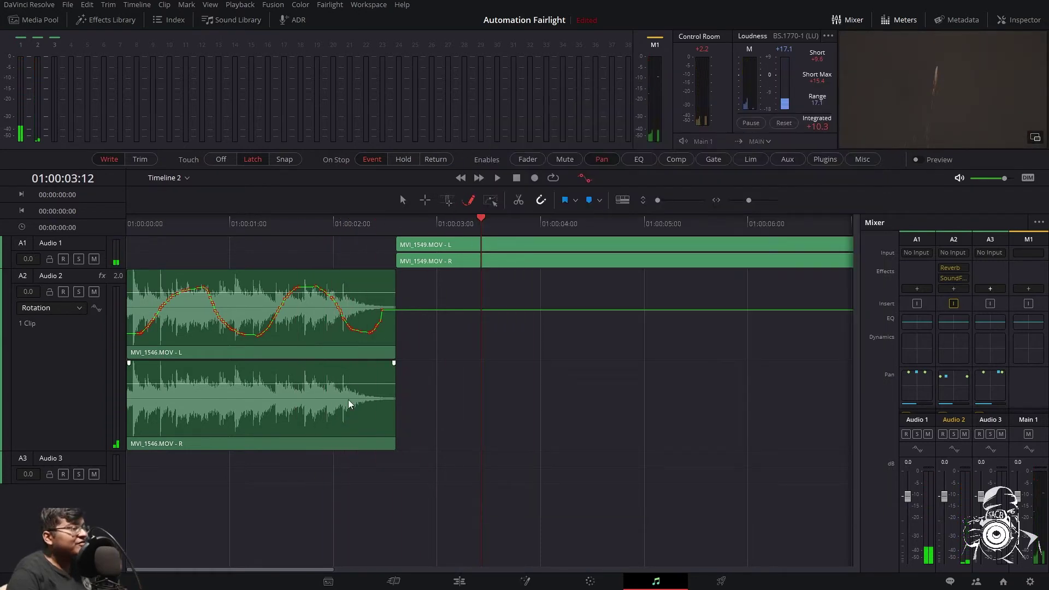
Step: Collapse Audio 2 to minimum height and briefly check the Audio 1 equalizer
{"action": "left_click_drag", "start_coordinate": [95, 449], "coordinate": [65, 312]}
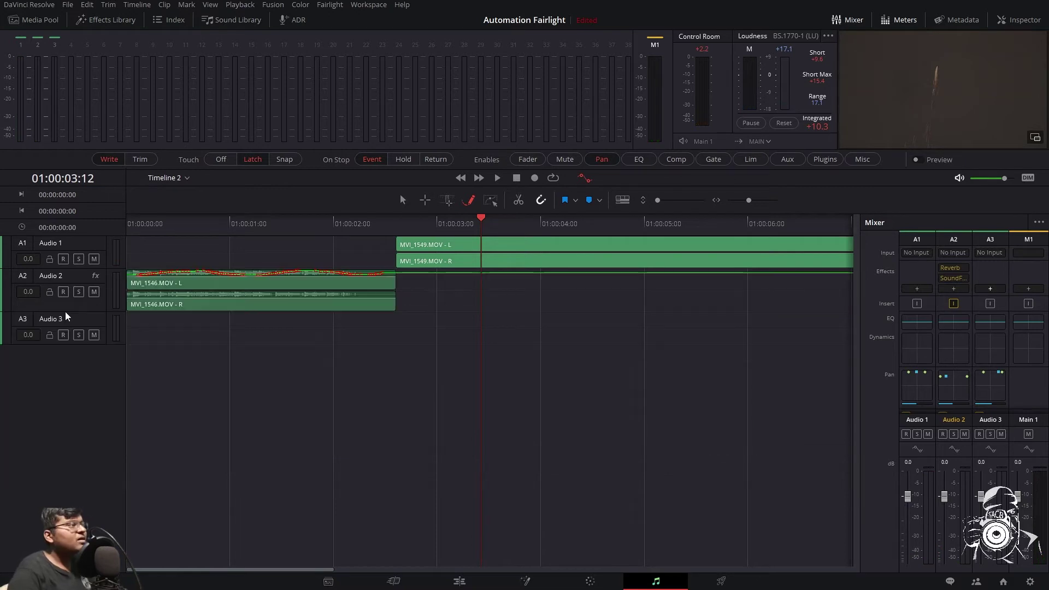
{"action": "double_click", "coordinate": [916, 323]}
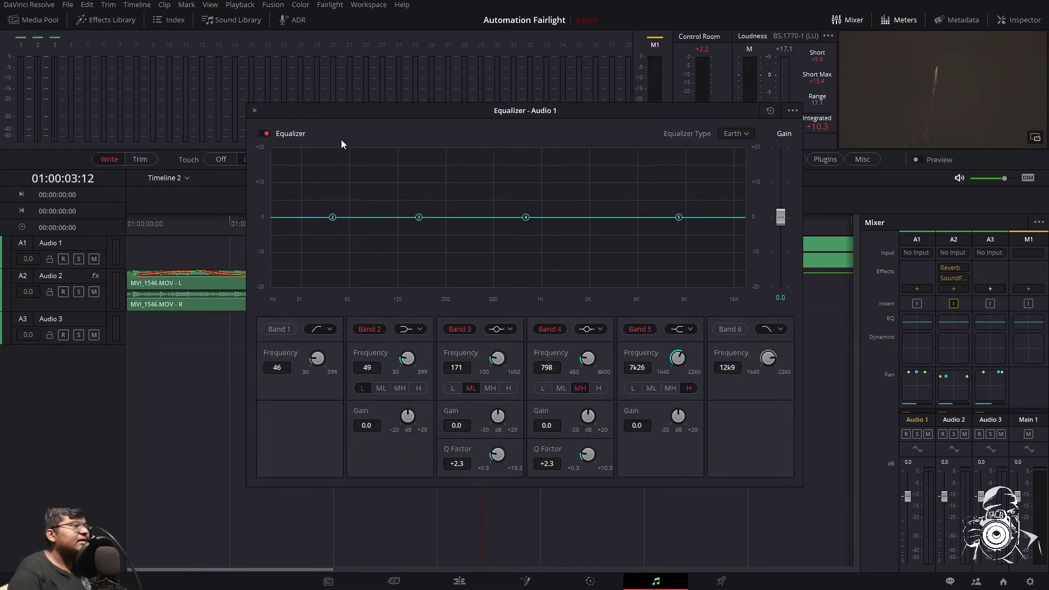
{"action": "left_click", "coordinate": [252, 112]}
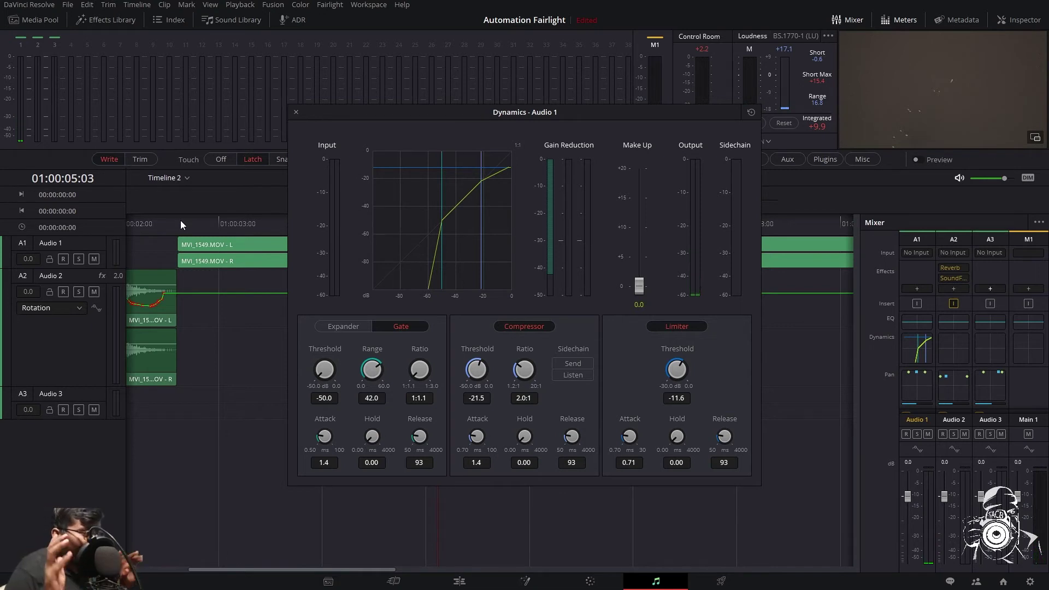
Step: Close the Audio 1 Dynamics window and briefly browse the automation parameter list
{"action": "left_click", "coordinate": [296, 112]}
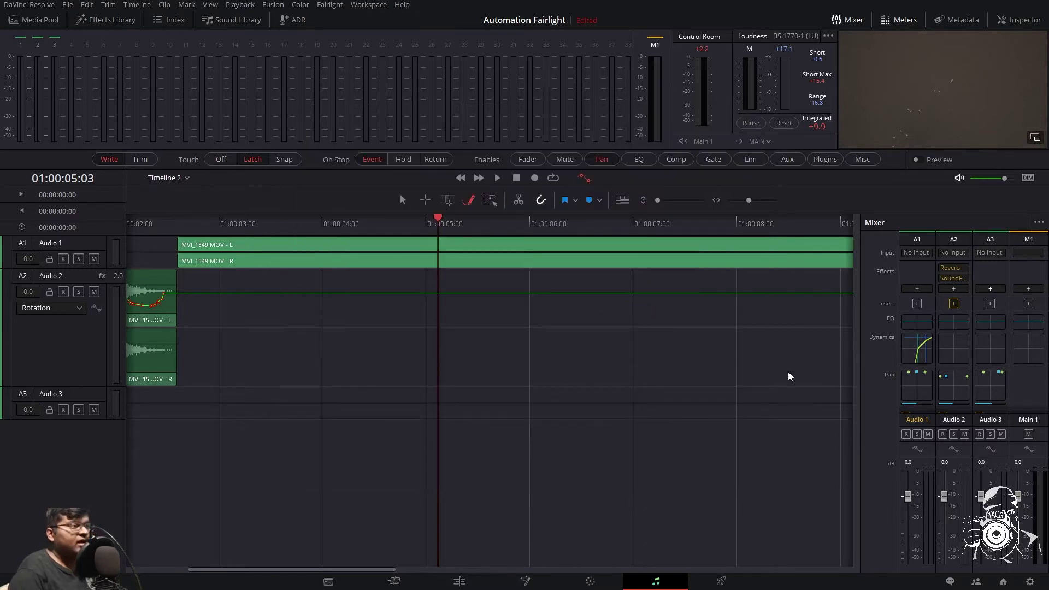
{"action": "left_click", "coordinate": [44, 308]}
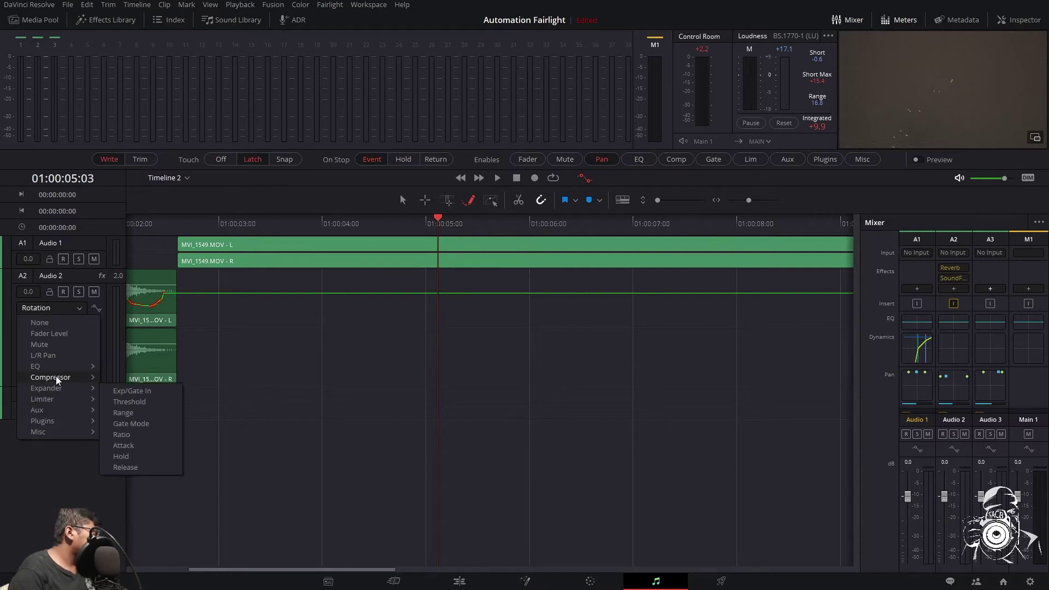
{"action": "mouse_move", "coordinate": [56, 376]}
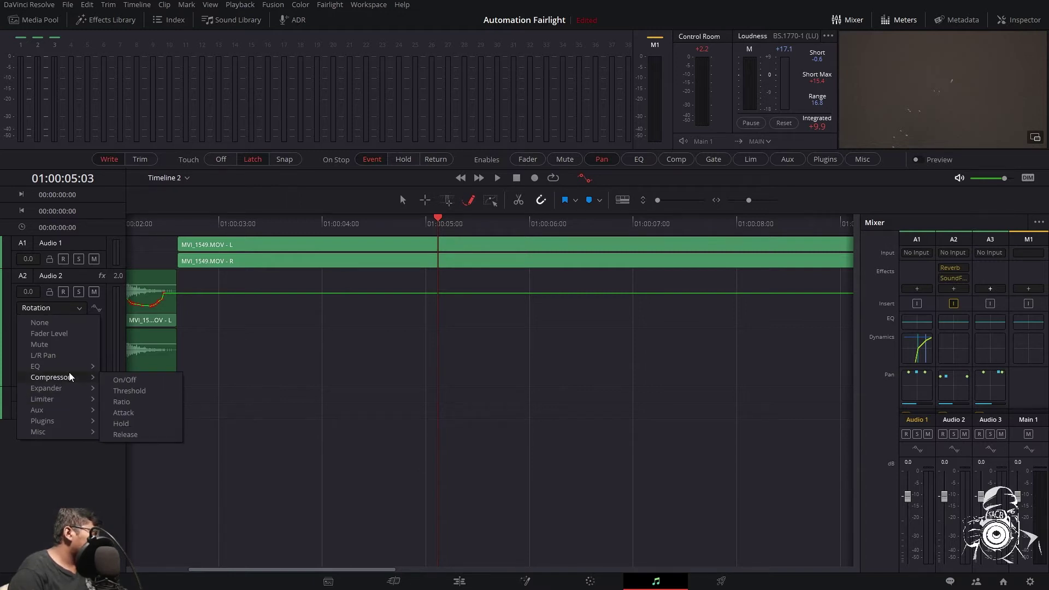
{"action": "left_click", "coordinate": [901, 351]}
Step: Reopen Audio 1's Dynamics window at the right and show the Compressor automation options
{"action": "double_click", "coordinate": [918, 350]}
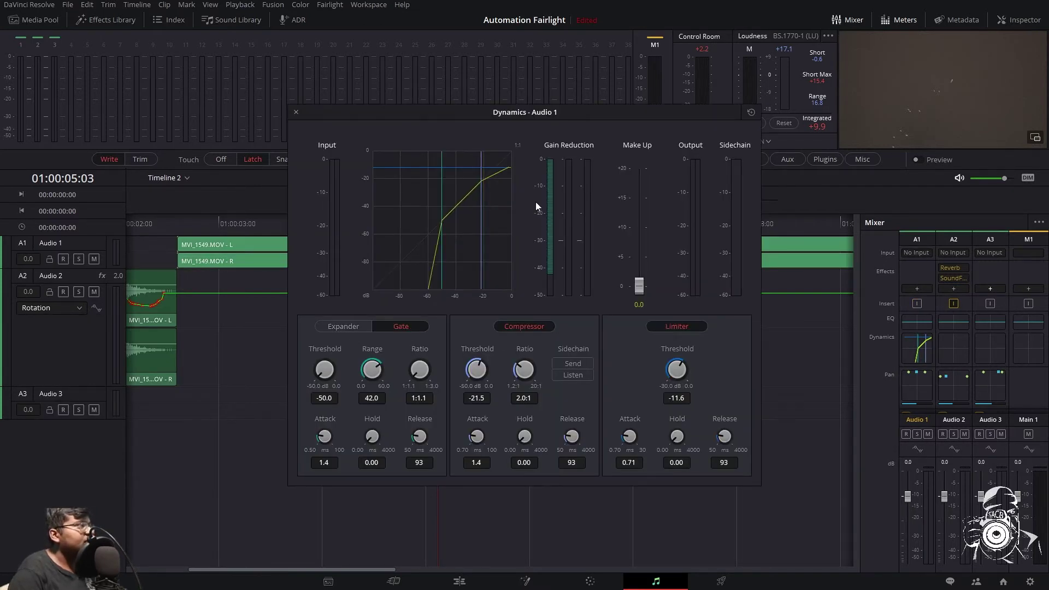
{"action": "left_click_drag", "start_coordinate": [551, 112], "coordinate": [362, 33]}
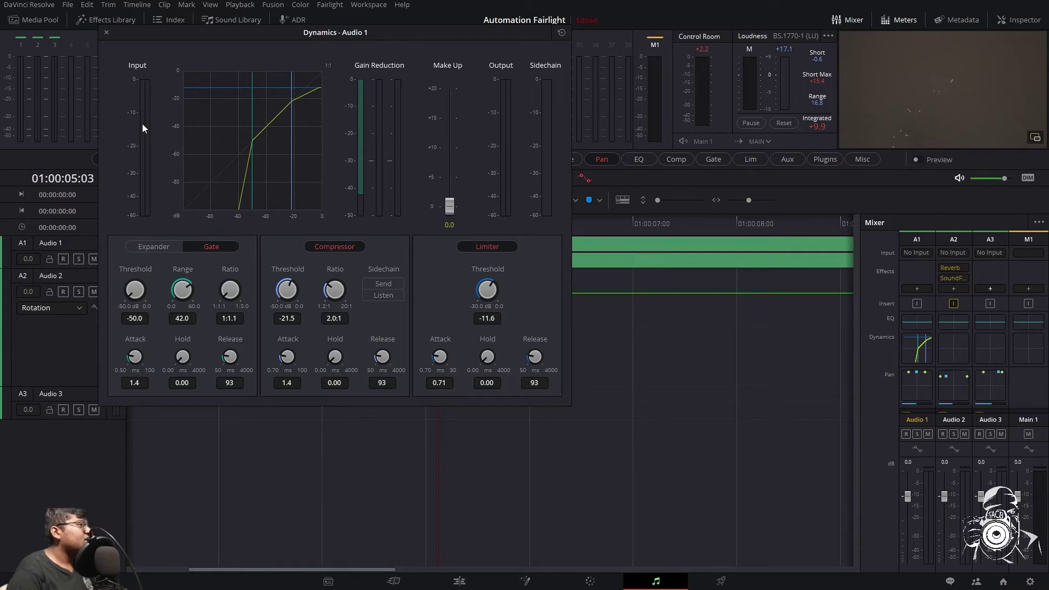
{"action": "left_click_drag", "start_coordinate": [361, 31], "coordinate": [787, 101]}
{"action": "left_click", "coordinate": [48, 308]}
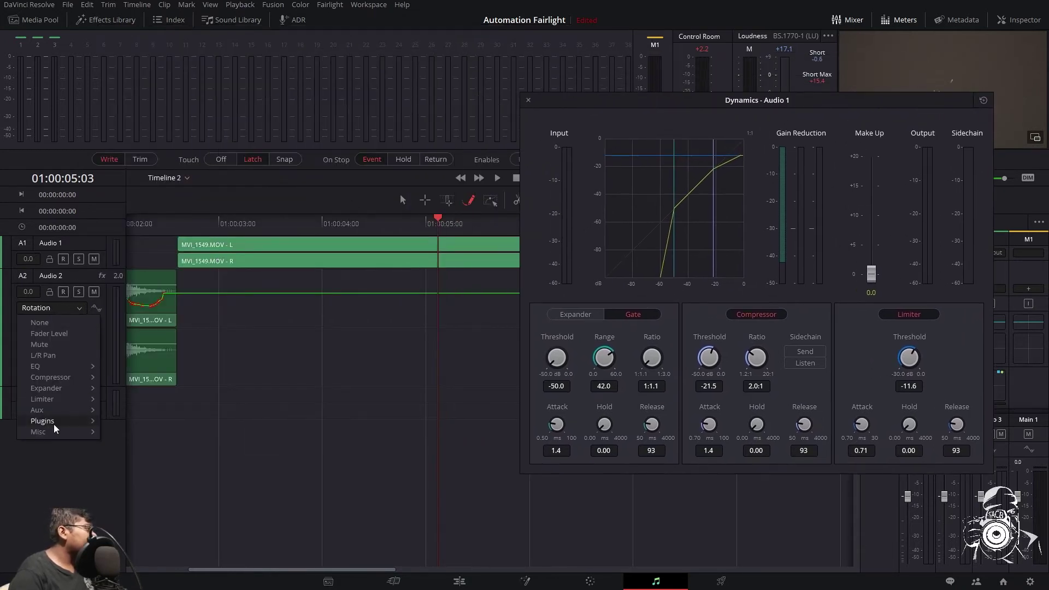
{"action": "mouse_move", "coordinate": [66, 377]}
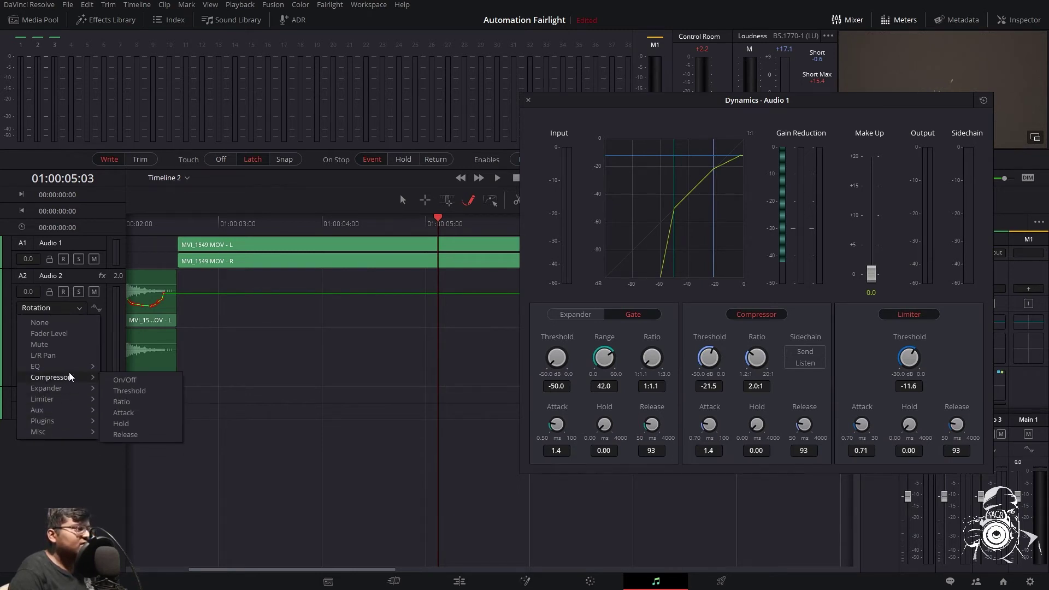
Step: Pencil-draw a wavy Compressor Threshold curve across MVI_1549 on Audio 1 and play it back
{"action": "left_click", "coordinate": [122, 392]}
{"action": "mouse_move", "coordinate": [218, 298]}
{"action": "left_mouse_down"}
{"action": "mouse_move", "coordinate": [271, 265]}
{"action": "mouse_move", "coordinate": [315, 284]}
{"action": "mouse_move", "coordinate": [448, 255]}
{"action": "mouse_move", "coordinate": [534, 295]}
{"action": "mouse_move", "coordinate": [613, 275]}
{"action": "mouse_move", "coordinate": [786, 267]}
{"action": "mouse_move", "coordinate": [845, 305]}
{"action": "left_mouse_up"}
{"action": "left_click", "coordinate": [209, 220]}
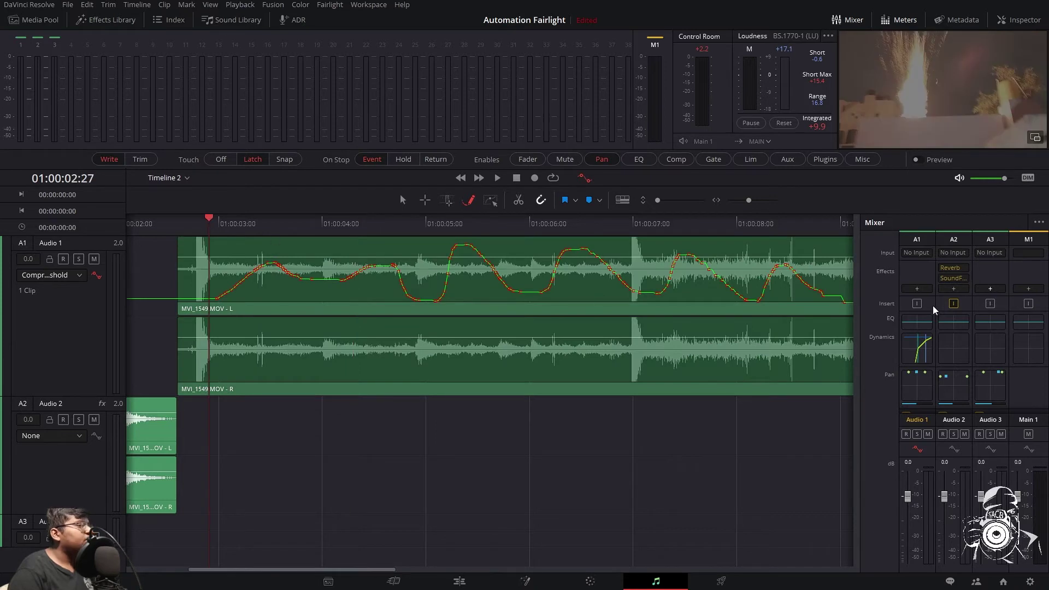
{"action": "double_click", "coordinate": [907, 358]}
{"action": "key", "text": "space"}
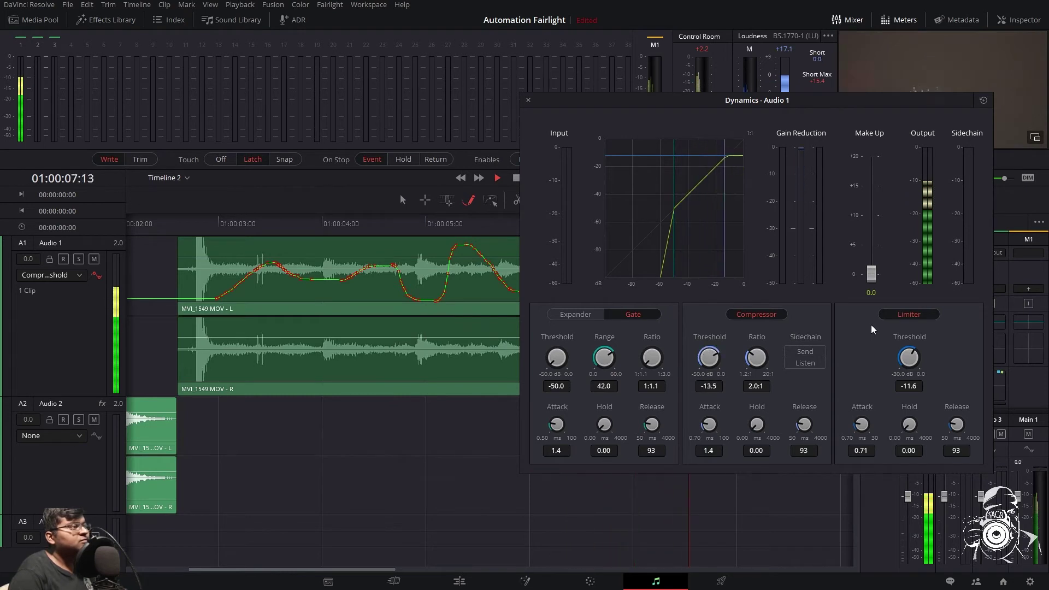
{"action": "key", "text": "space"}
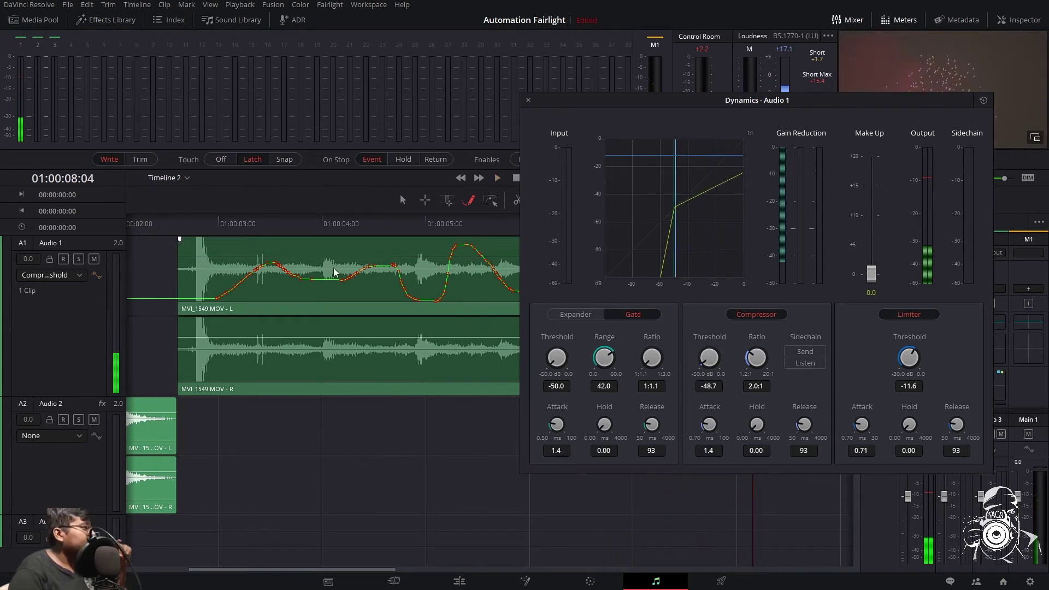
Step: Open Audio 1's automation parameter list and go to Limiter > Threshold
{"action": "left_click", "coordinate": [51, 275]}
{"action": "mouse_move", "coordinate": [53, 347]}
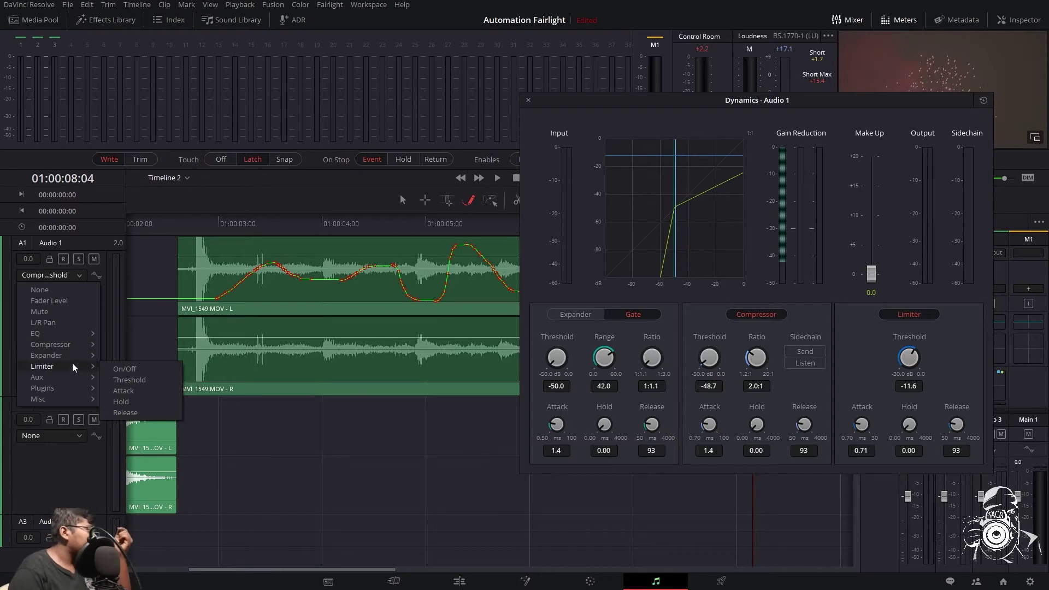
{"action": "mouse_move", "coordinate": [74, 356]}
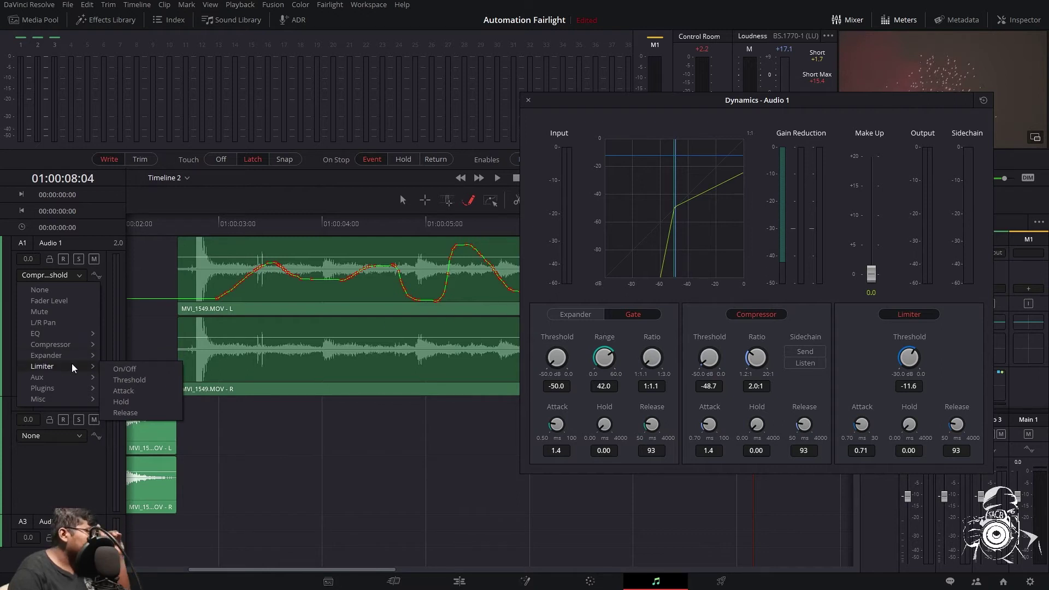
Step: Switch Audio 1's automation to Limiter Threshold and draw a curve to the clip's right edge
{"action": "left_click", "coordinate": [126, 377]}
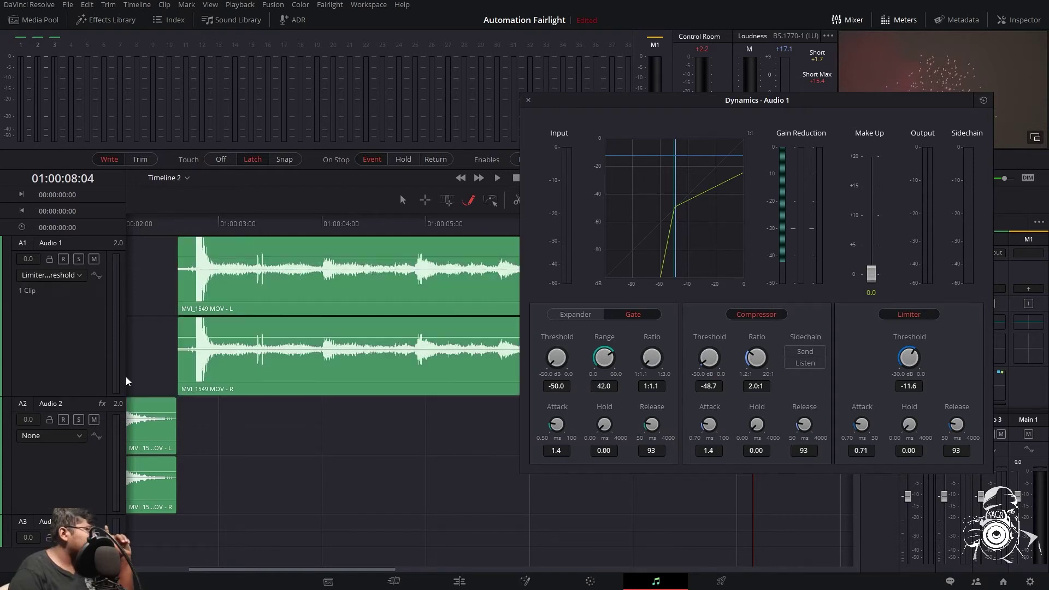
{"action": "left_click_drag", "start_coordinate": [205, 300], "coordinate": [255, 242]}
{"action": "mouse_move", "coordinate": [352, 285]}
{"action": "left_mouse_down"}
{"action": "mouse_move", "coordinate": [419, 249]}
{"action": "mouse_move", "coordinate": [499, 308]}
{"action": "mouse_move", "coordinate": [568, 326]}
{"action": "left_mouse_up"}
Step: Play back the limiter threshold automation from about 01:00:02:14 and again from 01:00:02:18
{"action": "left_click_drag", "start_coordinate": [145, 218], "coordinate": [164, 219]}
{"action": "key", "text": "space"}
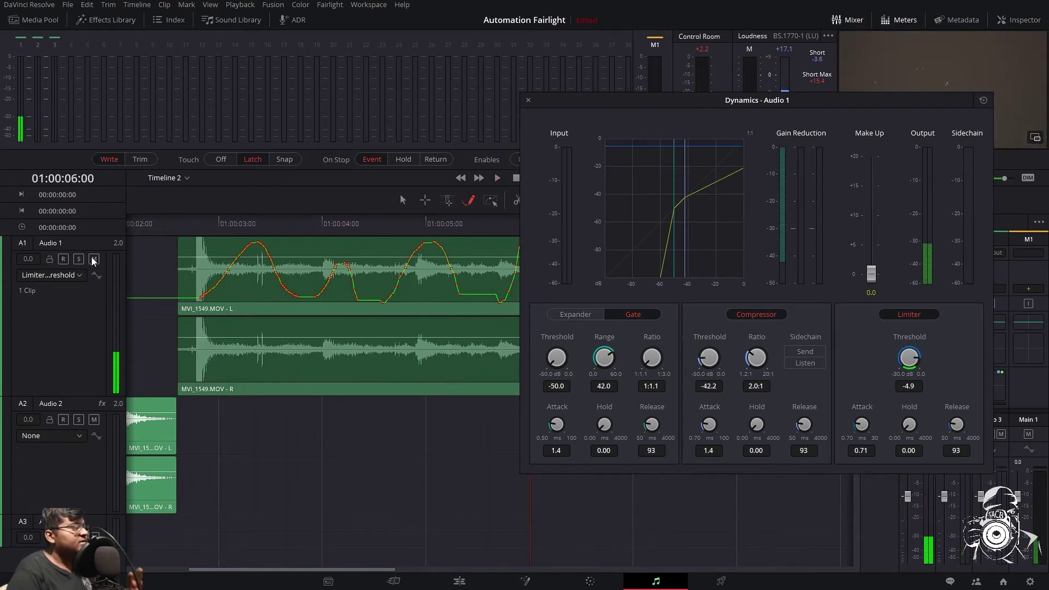
{"action": "left_click", "coordinate": [176, 222]}
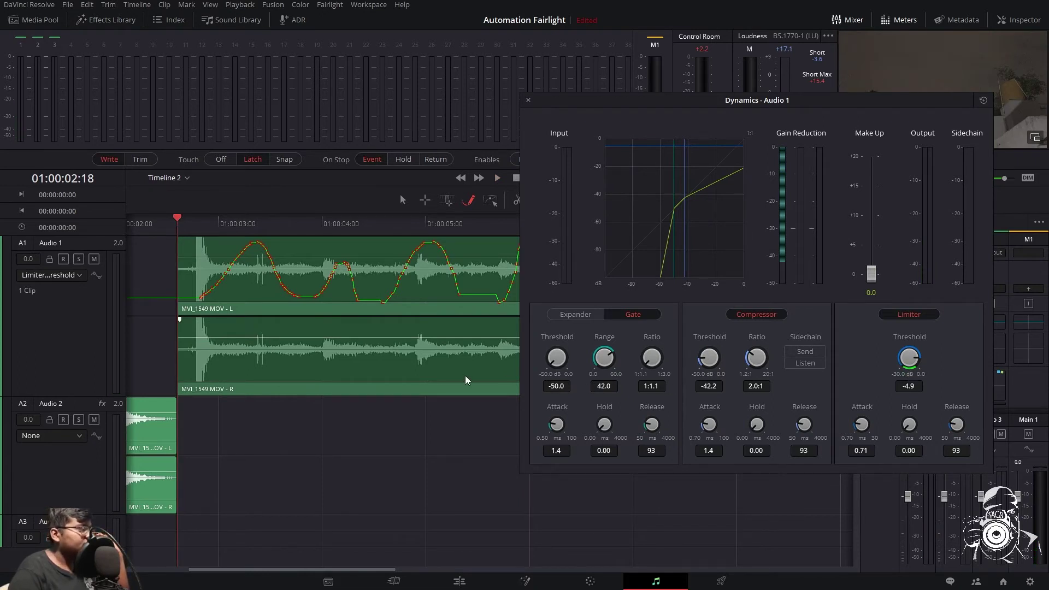
{"action": "left_click", "coordinate": [62, 275]}
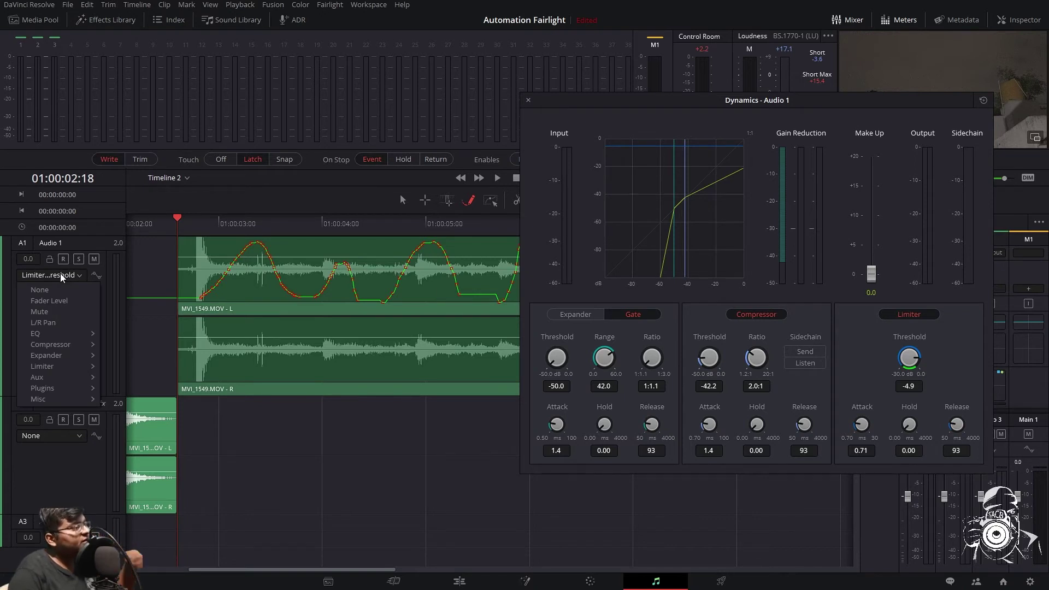
{"action": "mouse_move", "coordinate": [75, 364]}
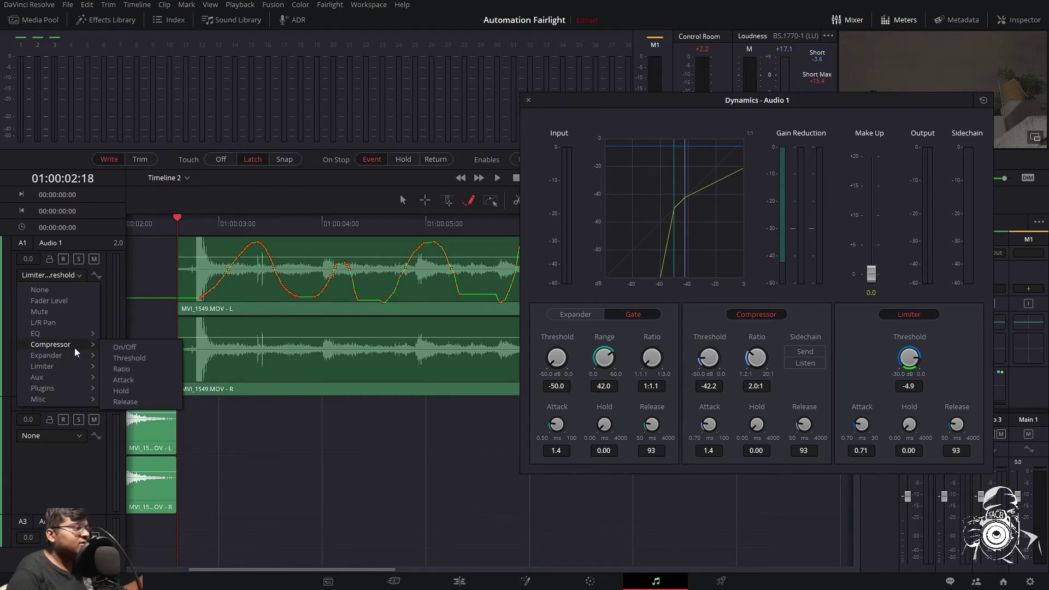
{"action": "left_click", "coordinate": [175, 218]}
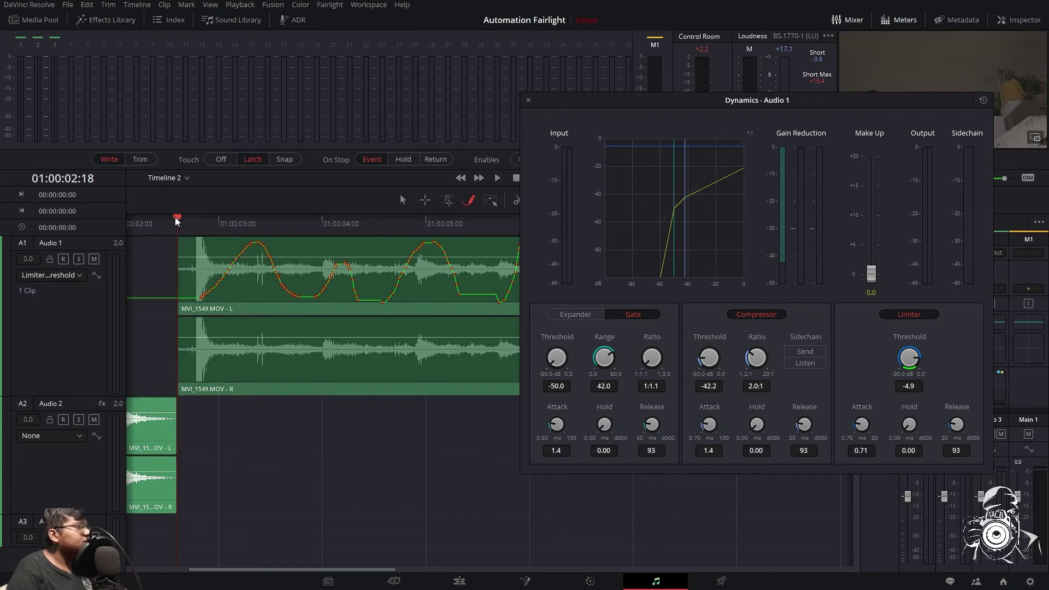
{"action": "key", "text": "space"}
{"action": "left_click", "coordinate": [60, 275]}
Step: Switch Audio 1's automation to Gate Threshold, draw its curve to the clip edge, and play it back
{"action": "mouse_move", "coordinate": [66, 355]}
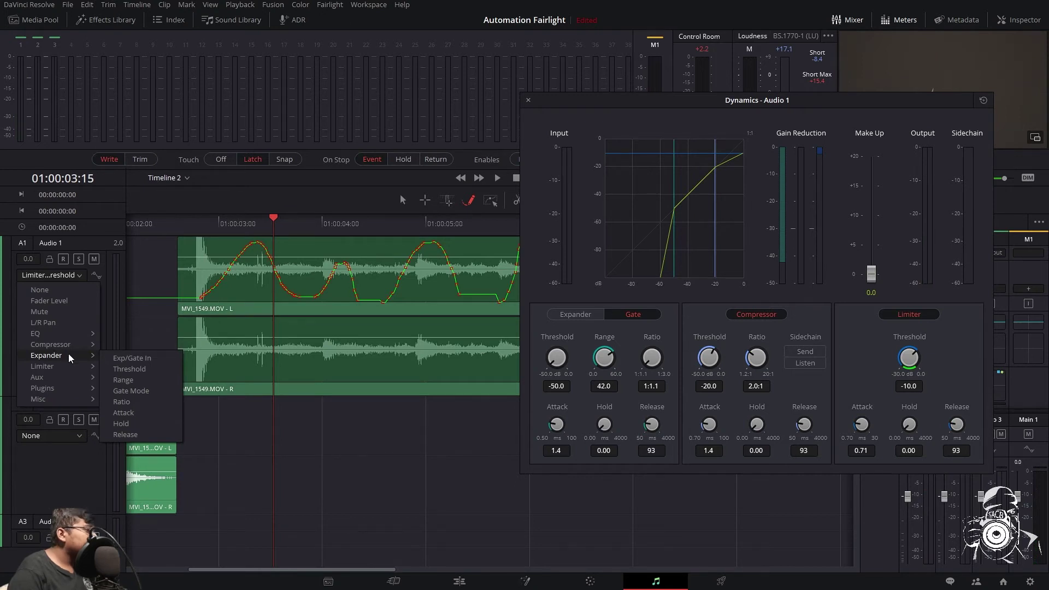
{"action": "left_click", "coordinate": [146, 366]}
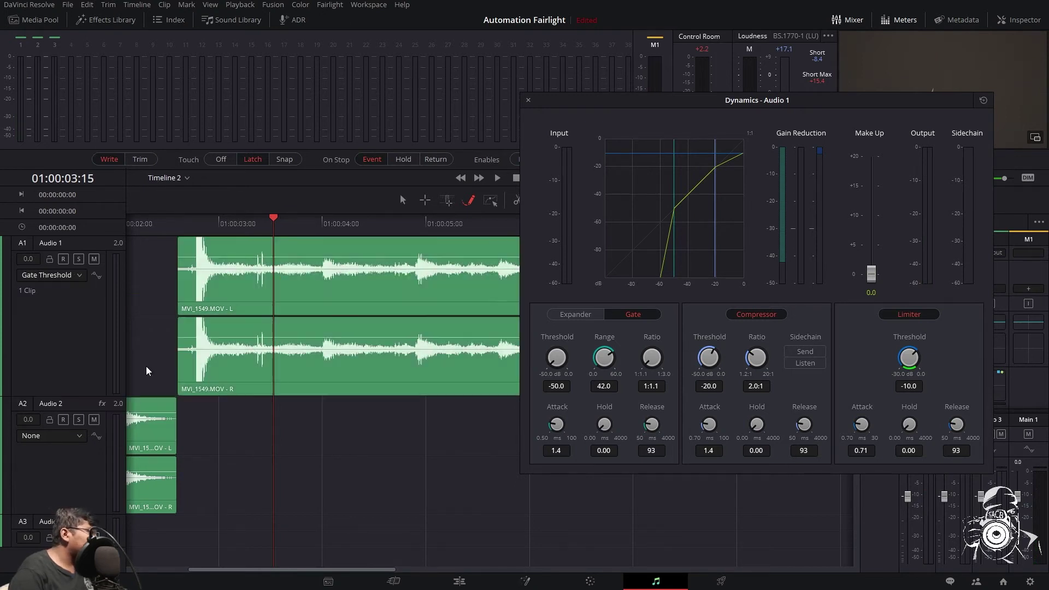
{"action": "mouse_move", "coordinate": [423, 296]}
{"action": "left_mouse_down"}
{"action": "mouse_move", "coordinate": [486, 260]}
{"action": "mouse_move", "coordinate": [536, 290]}
{"action": "left_mouse_up"}
{"action": "left_click_drag", "start_coordinate": [280, 221], "coordinate": [188, 227]}
{"action": "key", "text": "space"}
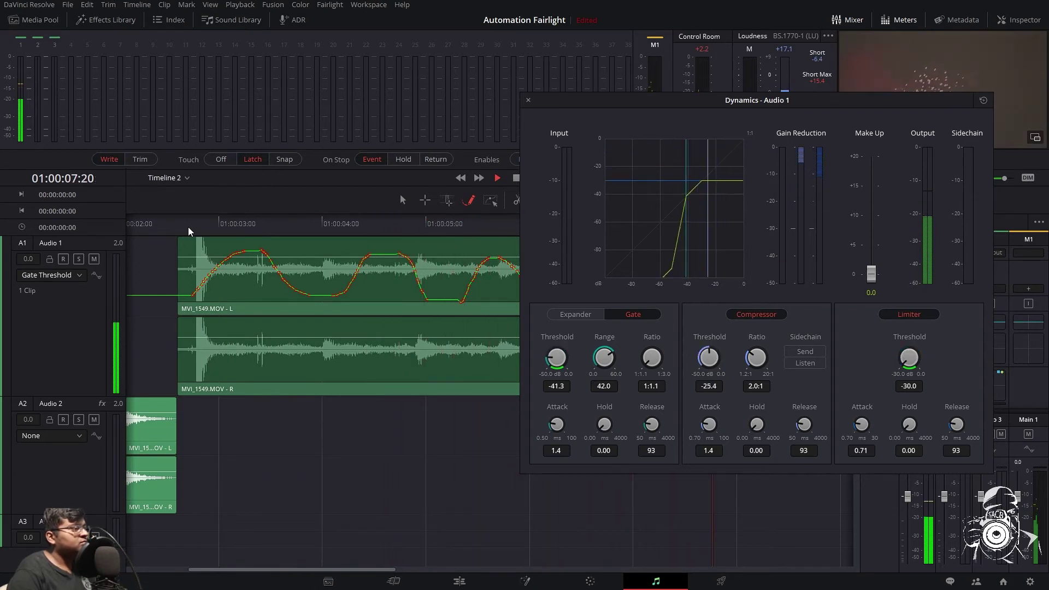
{"action": "key", "text": "space"}
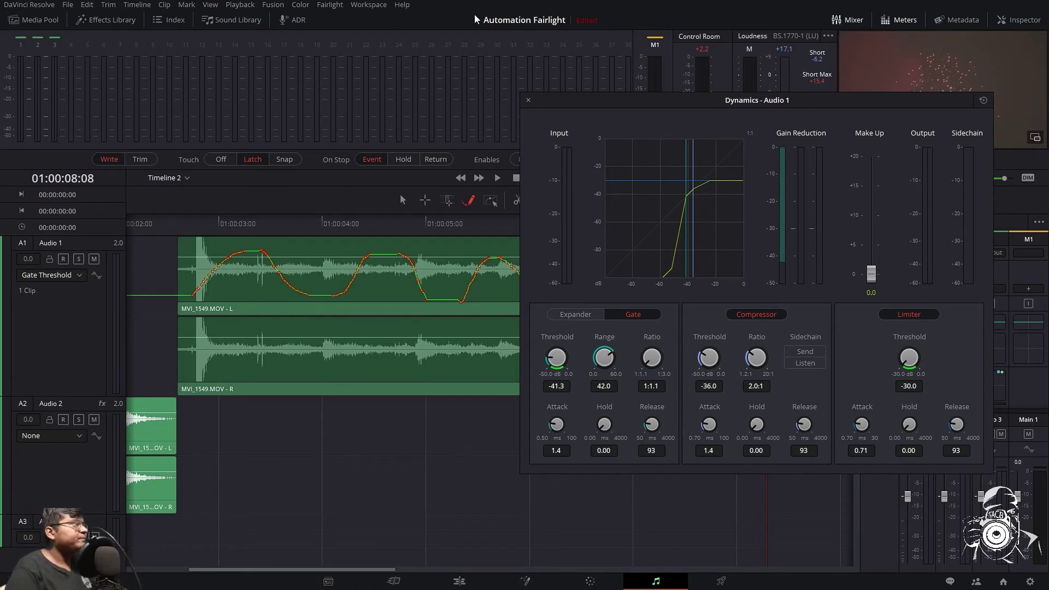
Step: Close the Dynamics window and briefly check Audio 1's equalizer and automation parameter list
{"action": "left_click", "coordinate": [528, 97]}
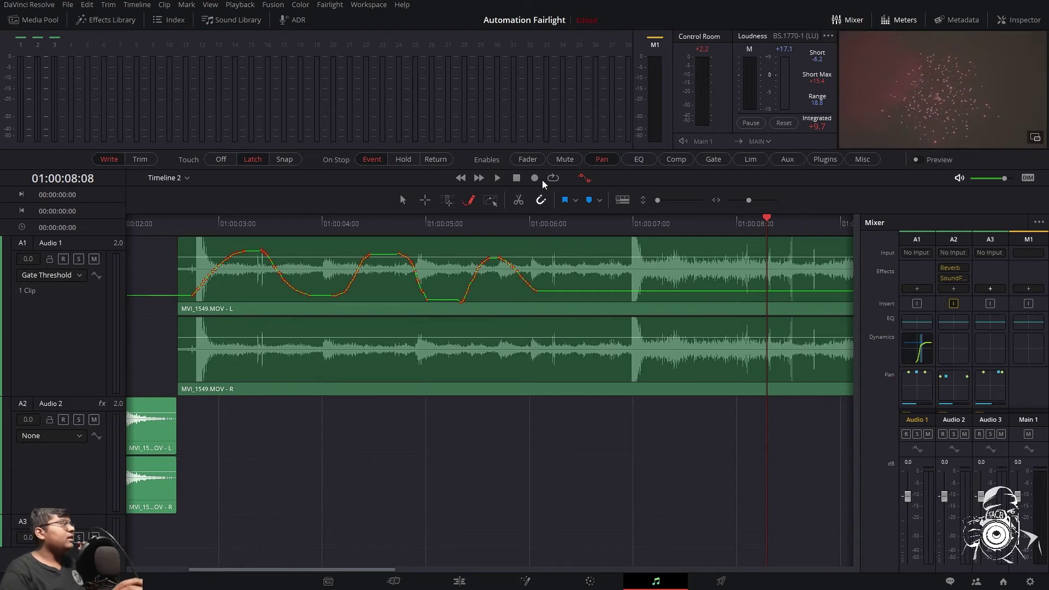
{"action": "left_click", "coordinate": [919, 322]}
{"action": "left_click", "coordinate": [254, 111]}
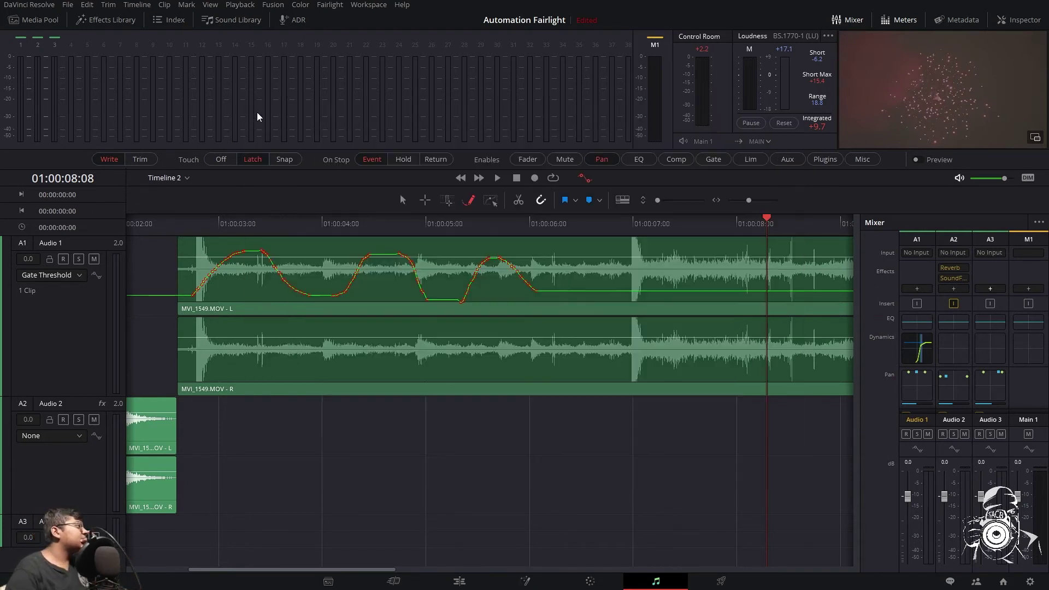
{"action": "left_click", "coordinate": [59, 279]}
{"action": "mouse_move", "coordinate": [62, 333]}
{"action": "left_click", "coordinate": [428, 496]}
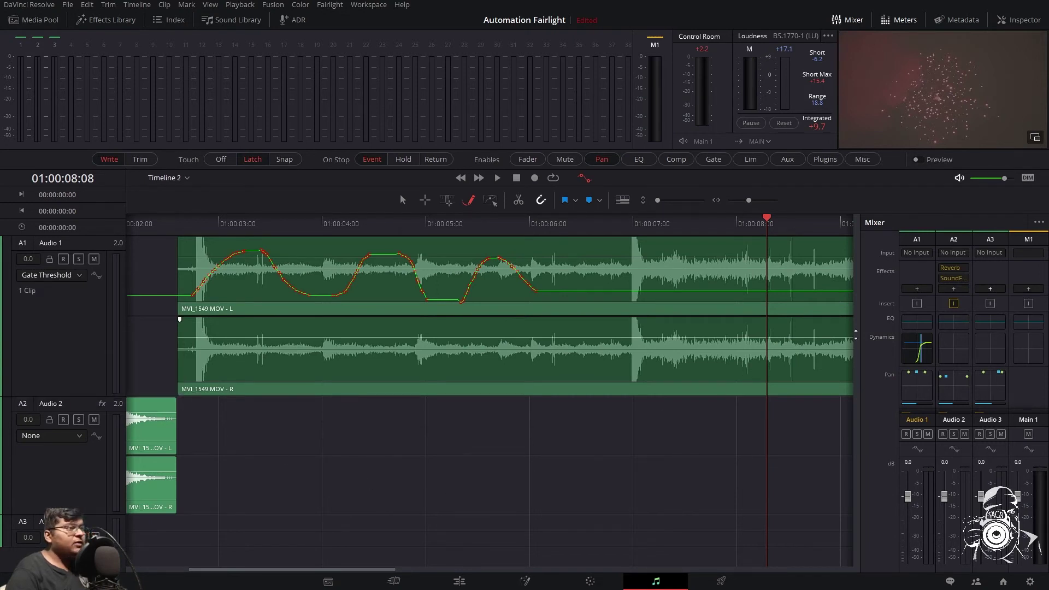
Step: Reopen the Audio 1 equalizer and toggle the Band 1 low cut and Band 6 high cut on, then off
{"action": "left_click", "coordinate": [916, 323]}
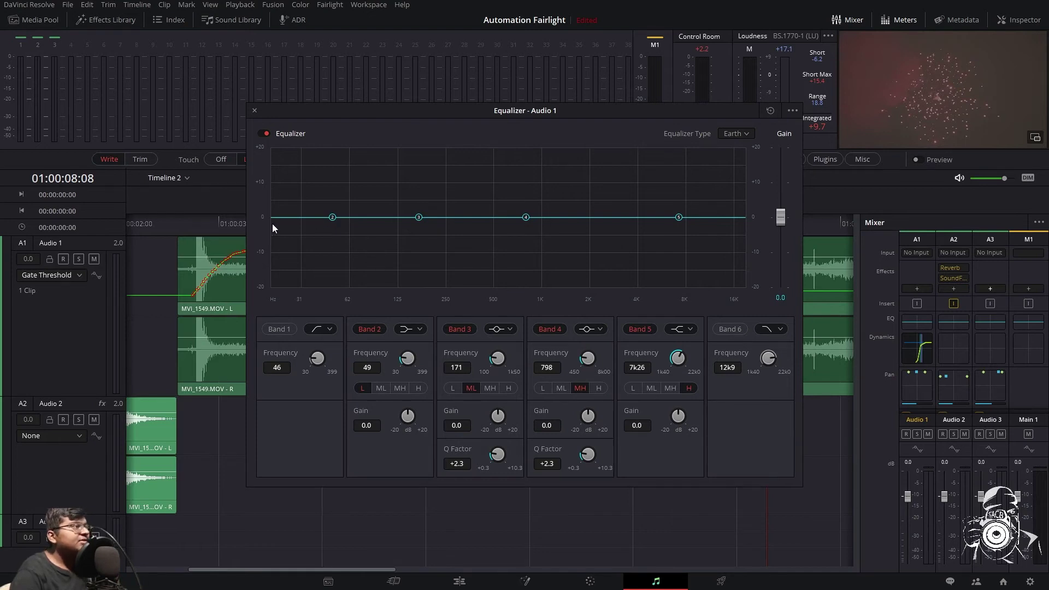
{"action": "left_click", "coordinate": [279, 328]}
{"action": "left_click", "coordinate": [730, 329]}
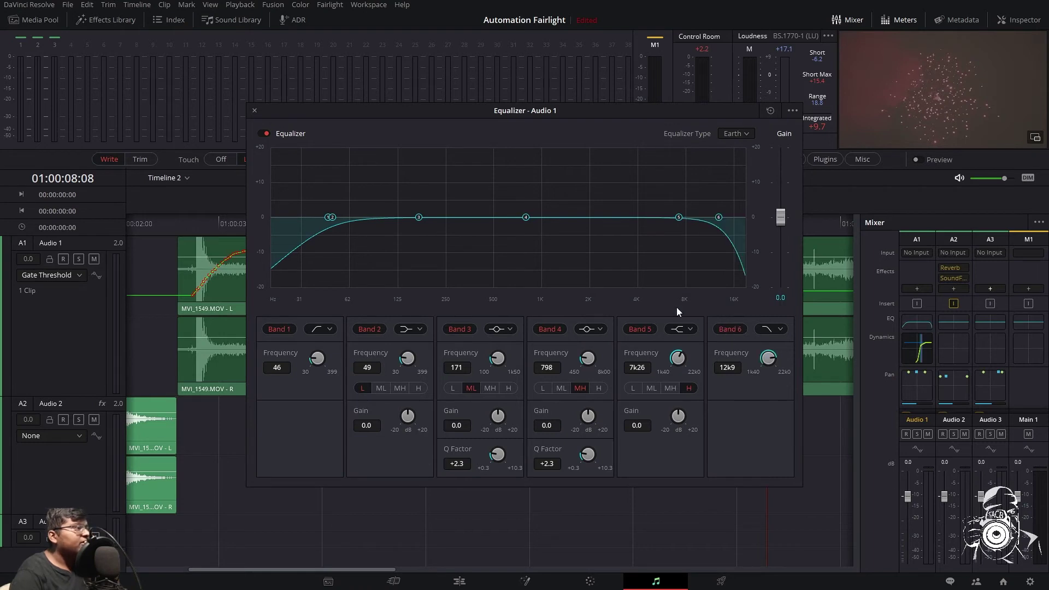
{"action": "left_click", "coordinate": [277, 330]}
{"action": "left_click", "coordinate": [730, 329]}
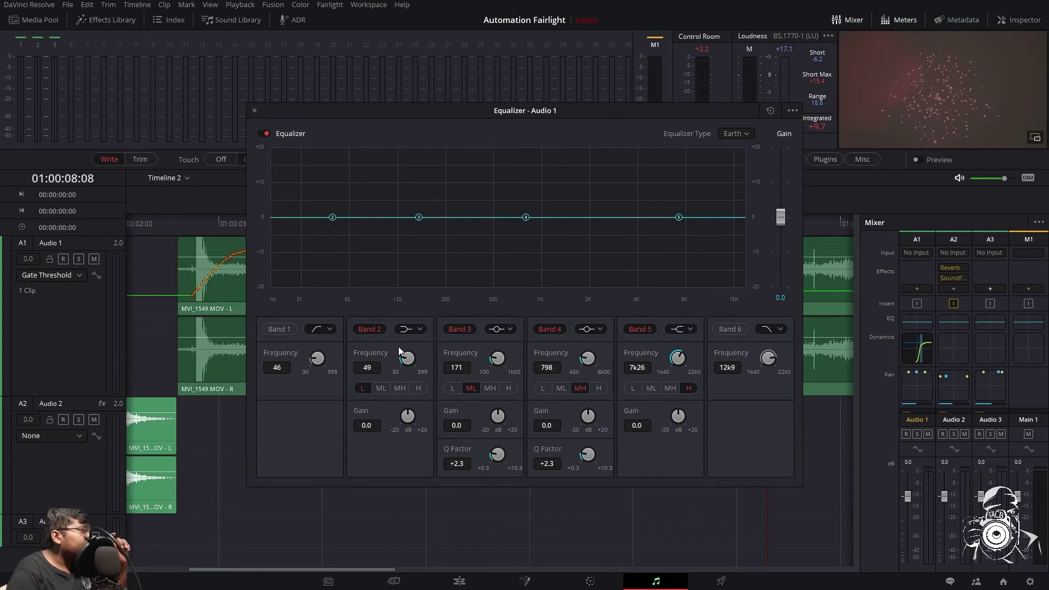
Step: In the Audio 3 equalizer, raise Band 2 frequency to 53 and its gain, then lower Band 5 gain
{"action": "left_click_drag", "start_coordinate": [405, 361], "coordinate": [407, 352]}
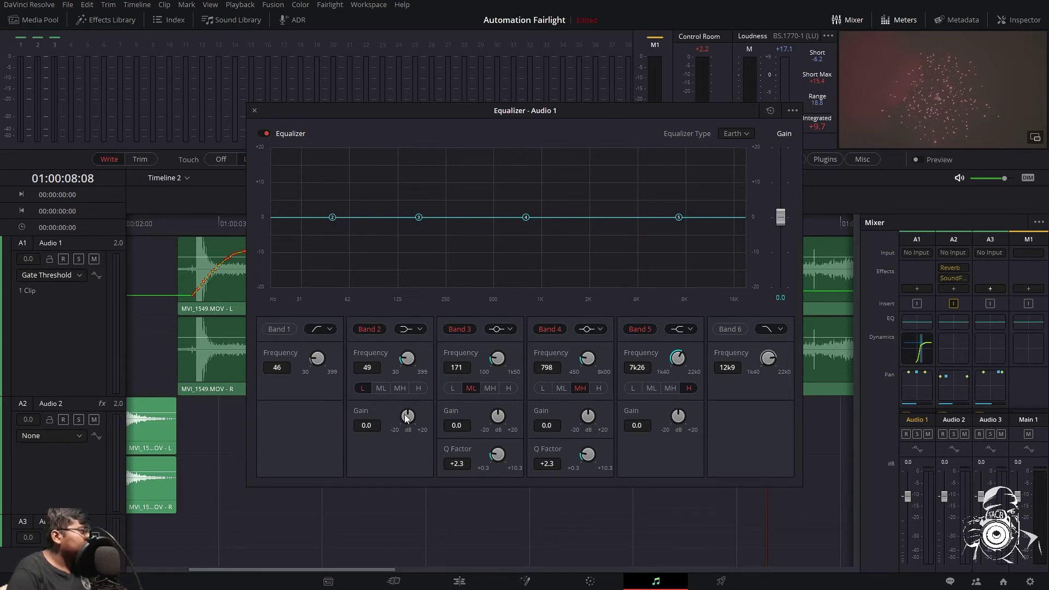
{"action": "left_click_drag", "start_coordinate": [406, 417], "coordinate": [465, 415]}
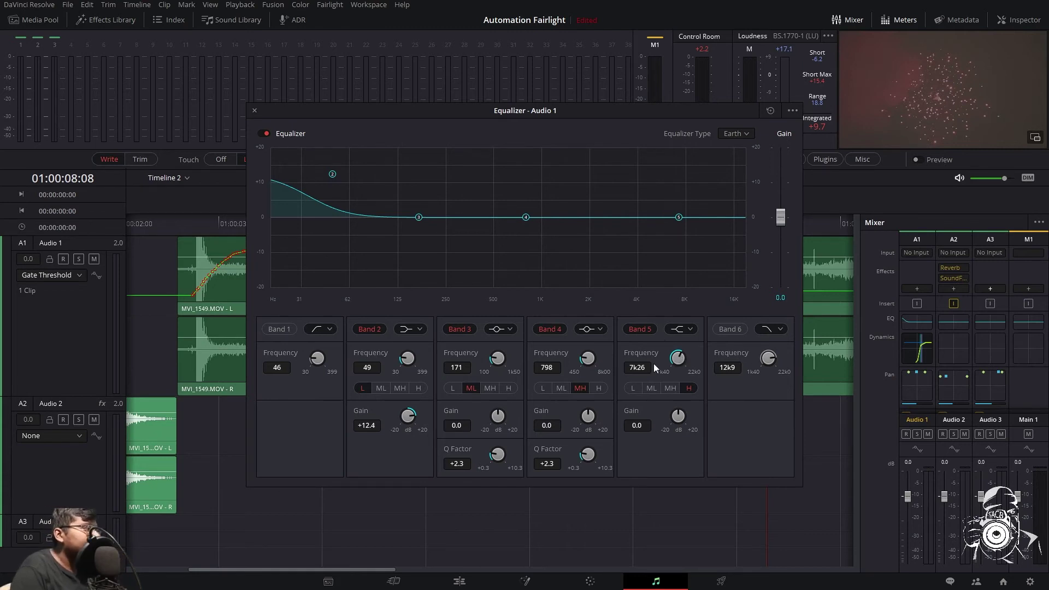
{"action": "left_click_drag", "start_coordinate": [677, 416], "coordinate": [655, 418]}
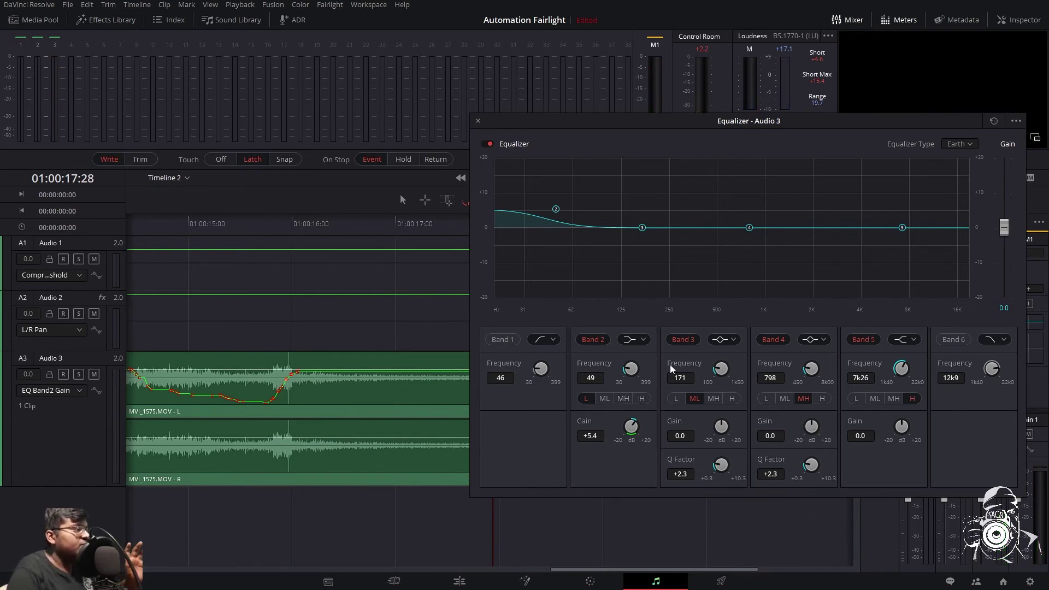
Step: Close the Audio 3 equalizer and enable Fader automation in the Enables row
{"action": "left_click", "coordinate": [477, 121]}
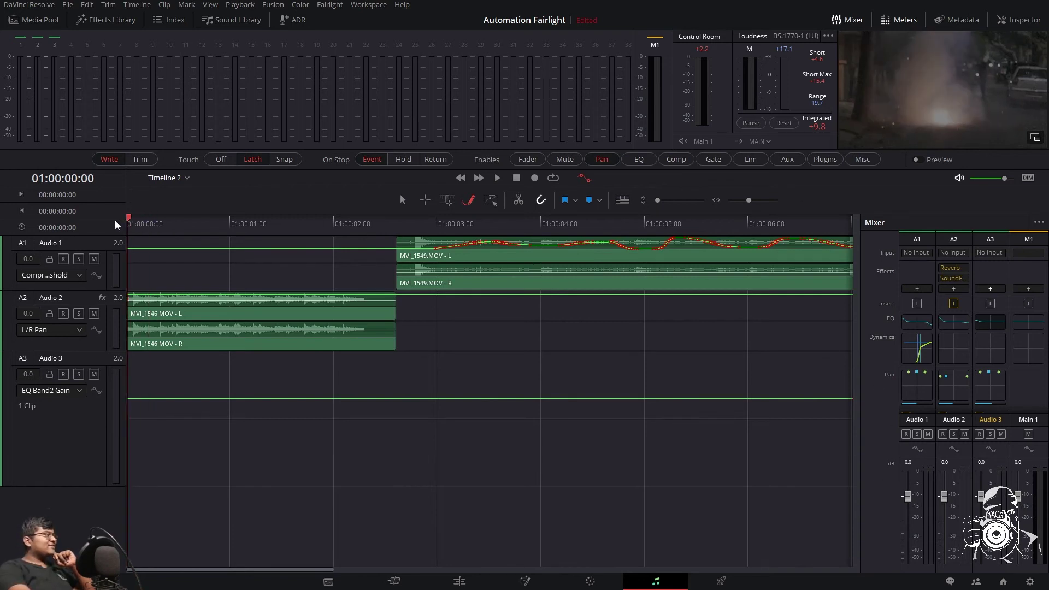
{"action": "key", "text": "space"}
{"action": "left_click", "coordinate": [541, 158]}
{"action": "key", "text": "Home"}
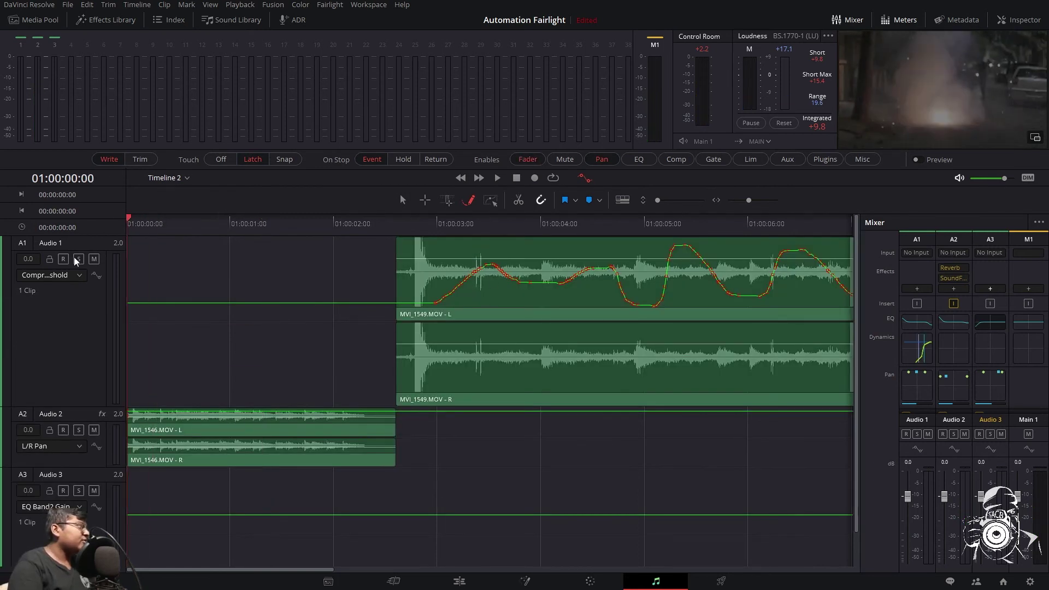
Step: Switch Audio 1's automation lane to Fader Level and play the timeline from the start
{"action": "left_click", "coordinate": [66, 276]}
{"action": "left_click", "coordinate": [58, 301]}
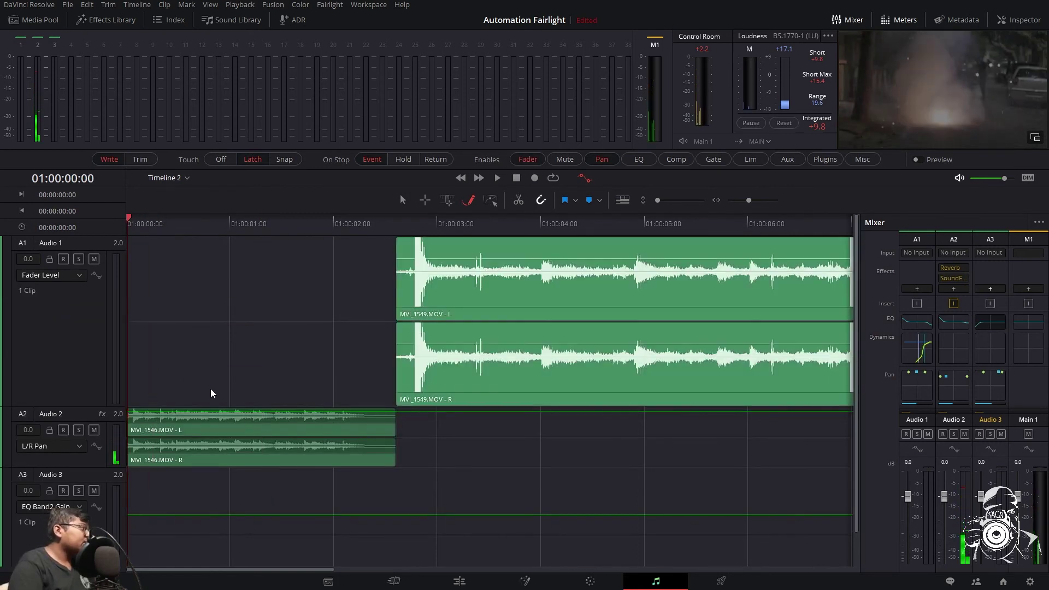
{"action": "left_click", "coordinate": [398, 221]}
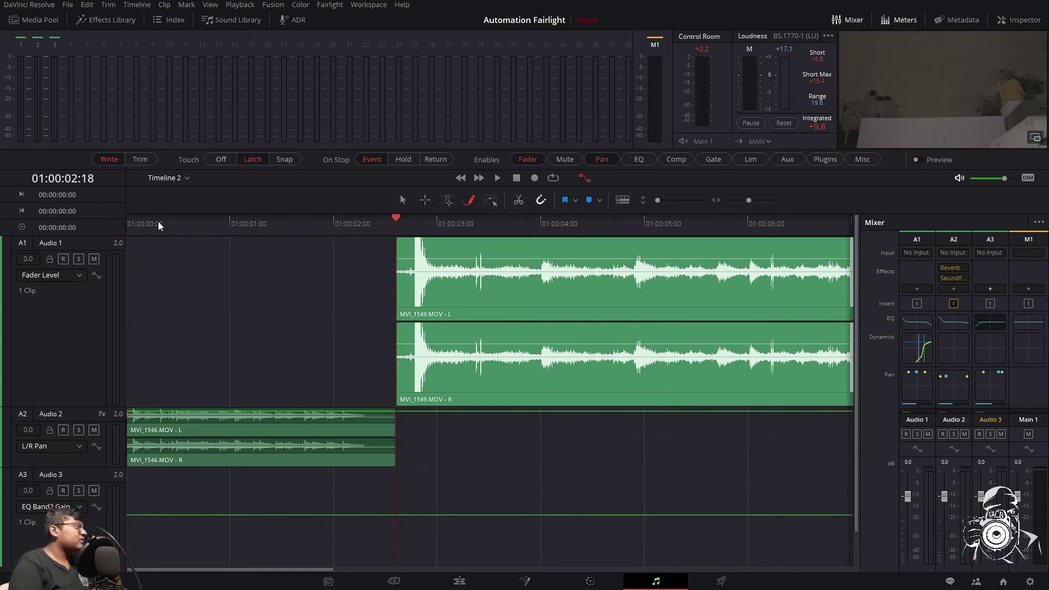
{"action": "key", "text": "Home"}
{"action": "key", "text": "space"}
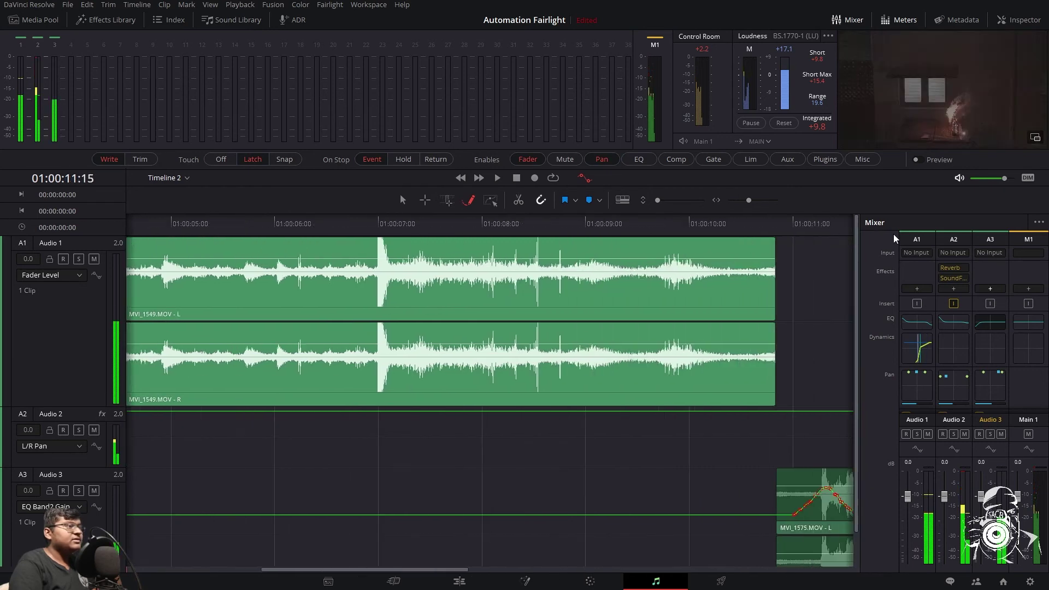
{"action": "key", "text": "space"}
Step: Set Audio 3's lane to Fader Level, shrink Audio 1, and draw a wavy level curve over MVI_1575
{"action": "left_click", "coordinate": [51, 507]}
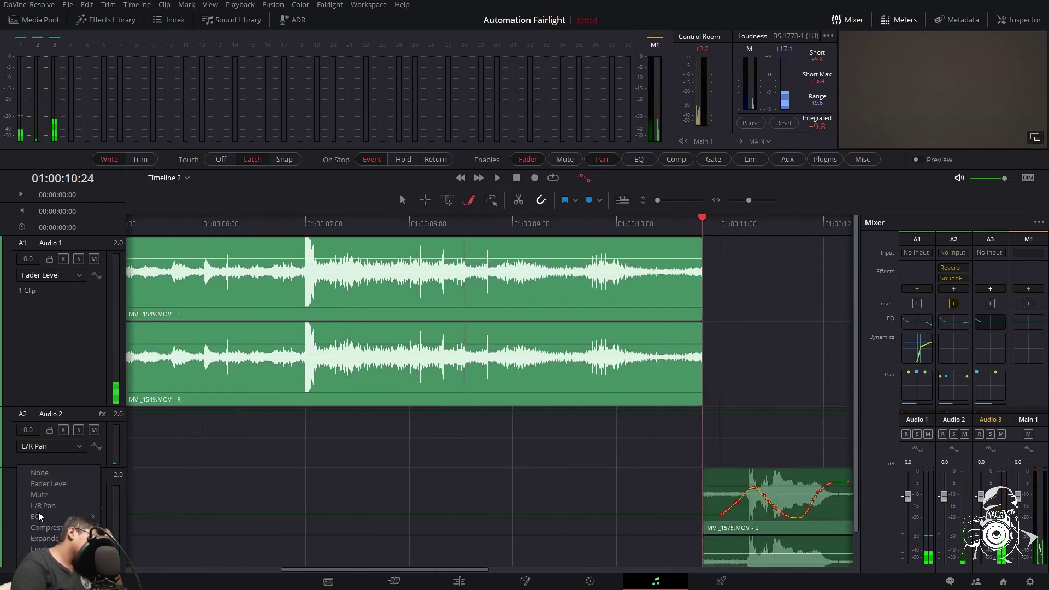
{"action": "left_click", "coordinate": [45, 484]}
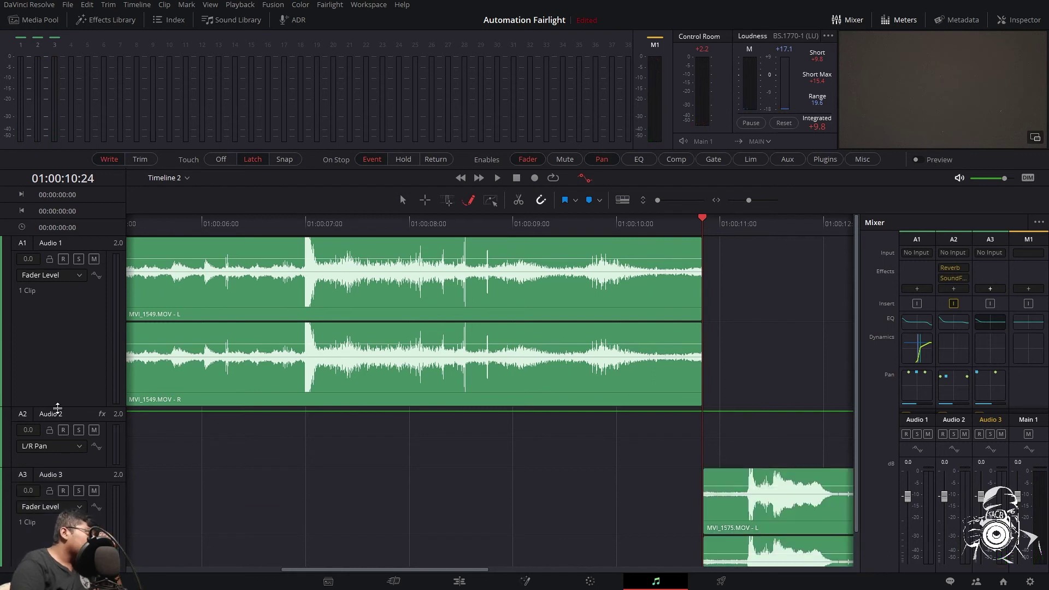
{"action": "left_click_drag", "start_coordinate": [61, 407], "coordinate": [61, 296]}
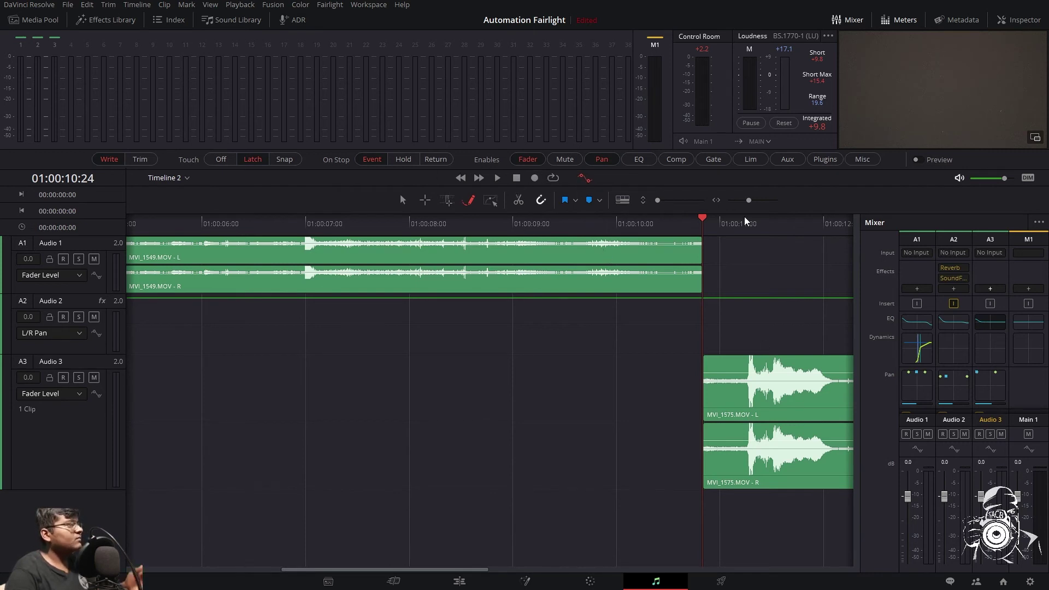
{"action": "mouse_move", "coordinate": [721, 397]}
{"action": "left_mouse_down"}
{"action": "mouse_move", "coordinate": [756, 379]}
{"action": "mouse_move", "coordinate": [801, 398]}
{"action": "mouse_move", "coordinate": [850, 384]}
{"action": "left_mouse_up"}
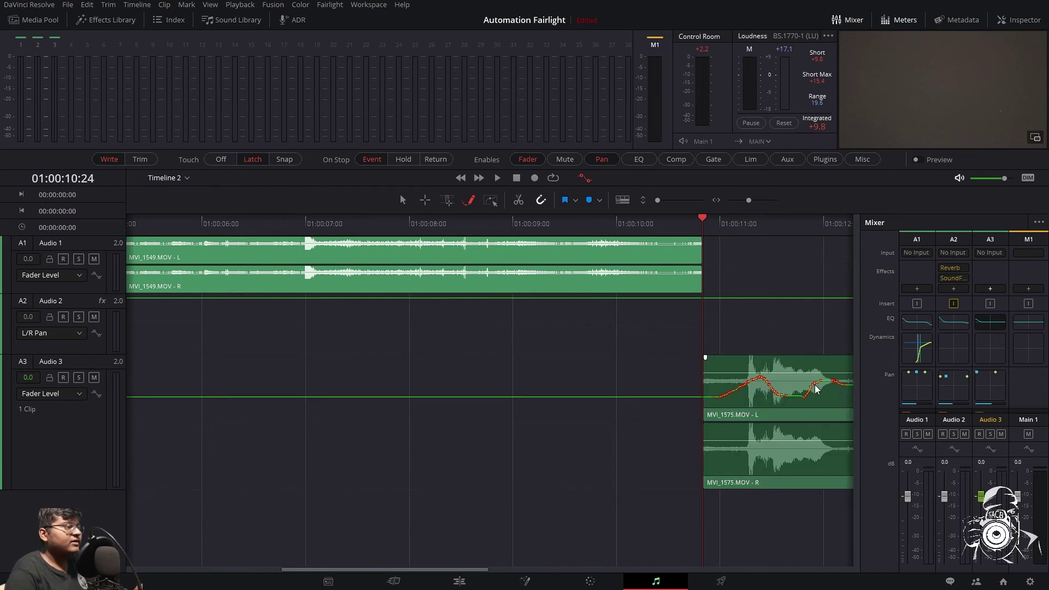
Step: Enable Audio 3's automation and record a live fader swell and fade across MVI_1575
{"action": "key", "text": "space"}
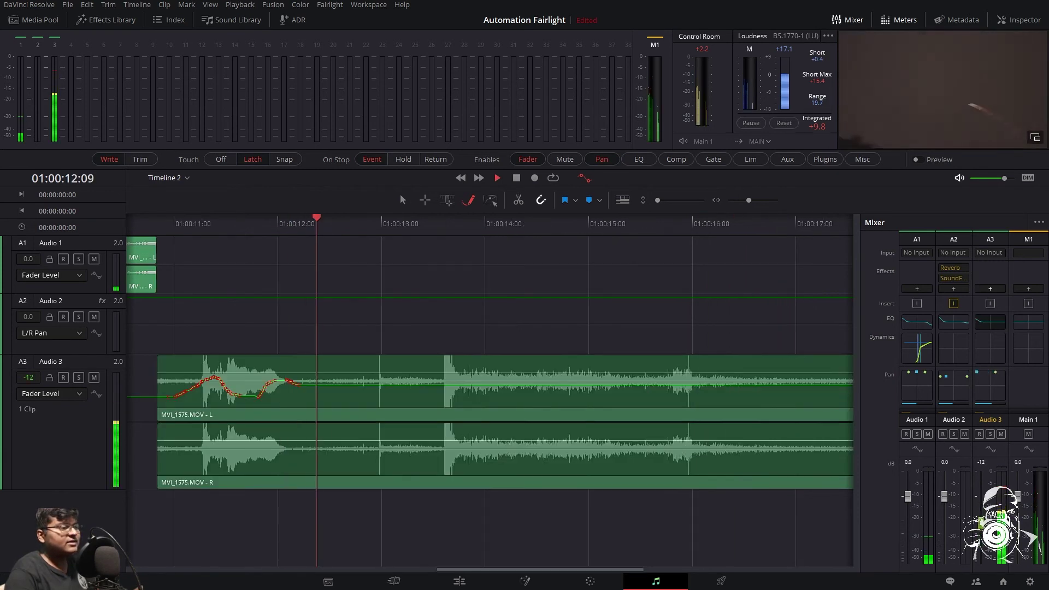
{"action": "key", "text": "space"}
{"action": "left_click", "coordinate": [155, 221]}
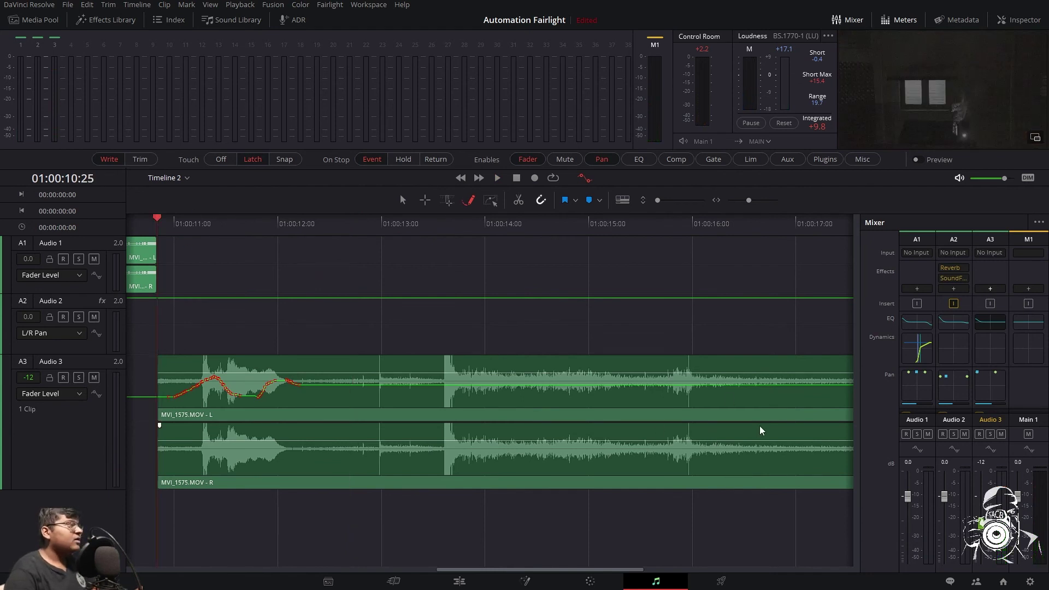
{"action": "left_click", "coordinate": [990, 450]}
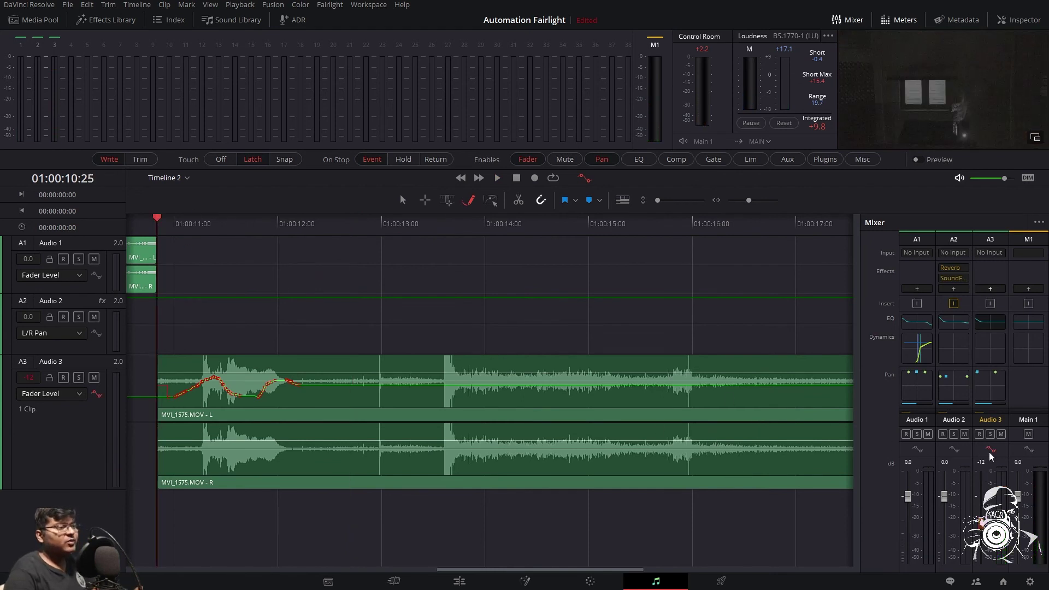
{"action": "key", "text": "space"}
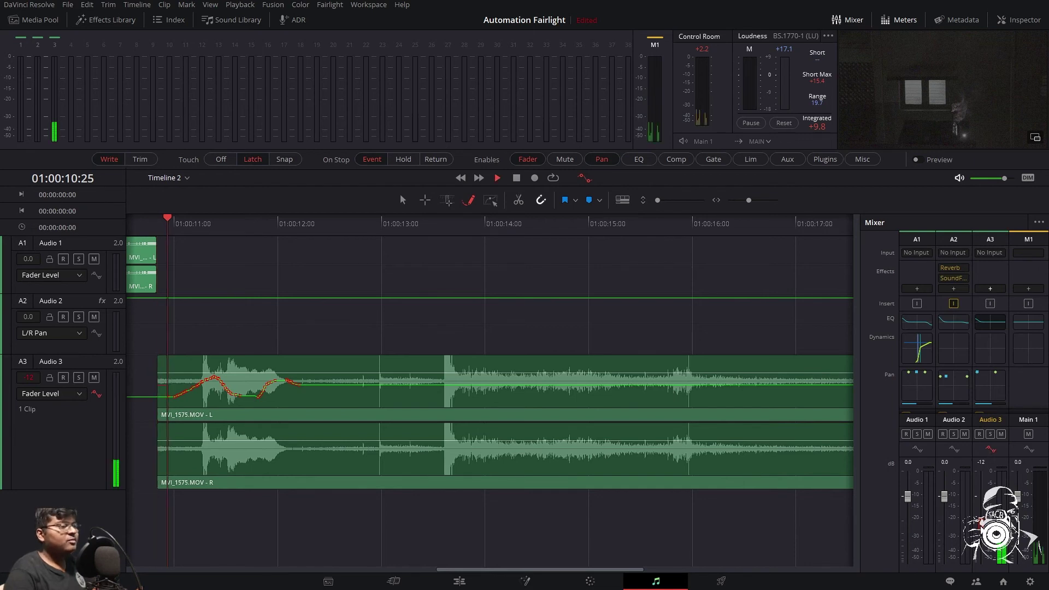
{"action": "left_click_drag", "start_coordinate": [981, 498], "coordinate": [969, 566]}
{"action": "key", "text": "space"}
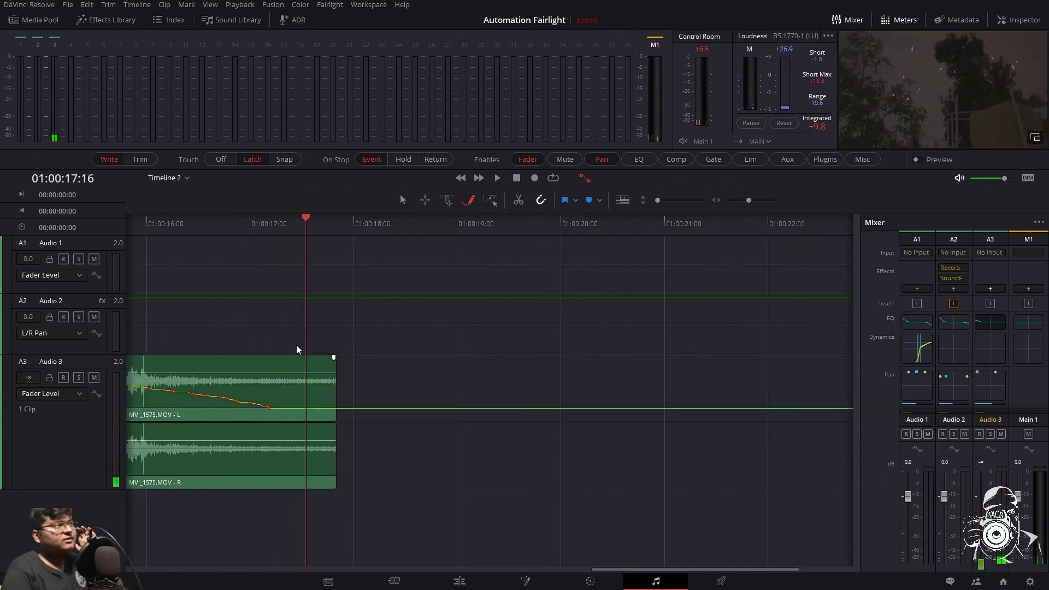
Step: Play back the recorded Audio 3 level automation from about 01:00:13:20
{"action": "left_click_drag", "start_coordinate": [300, 216], "coordinate": [194, 268]}
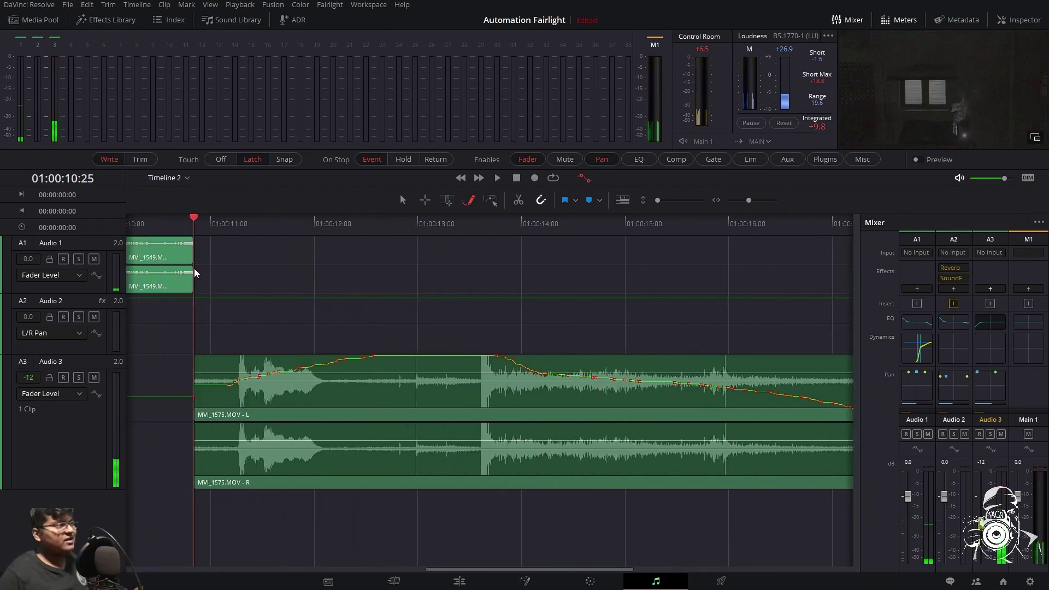
{"action": "key", "text": "space"}
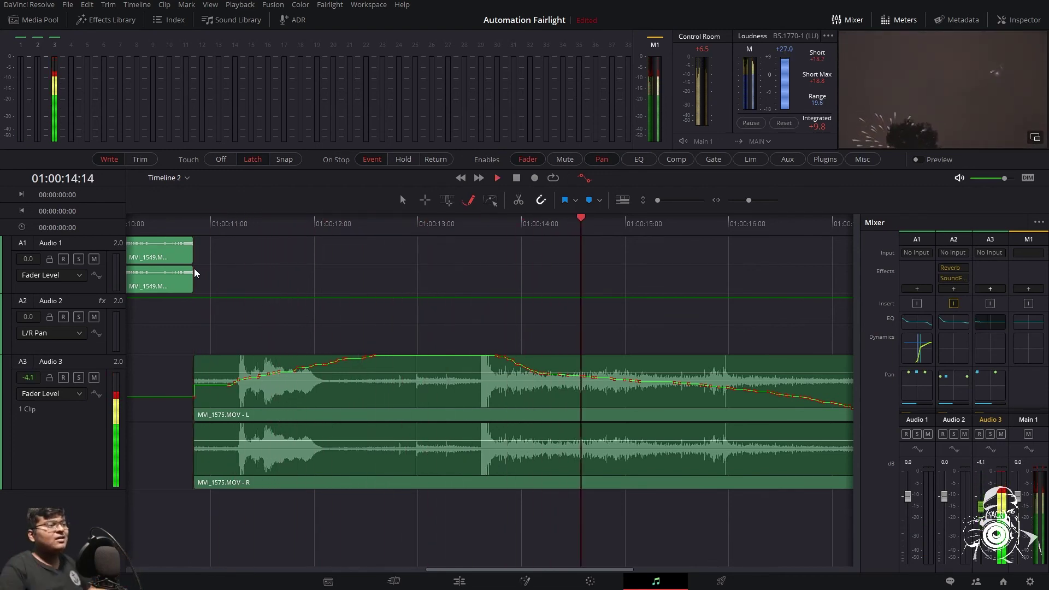
{"action": "key", "text": "space"}
{"action": "left_click", "coordinate": [200, 220]}
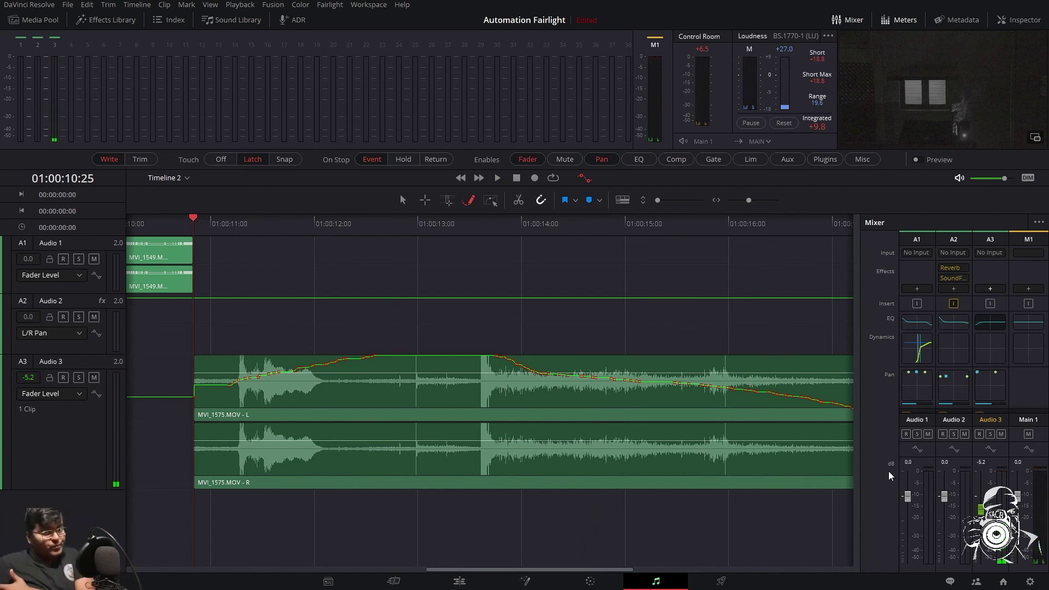
Step: Enable Main 1 bus automation and record a level raise during playback
{"action": "left_click", "coordinate": [1029, 448]}
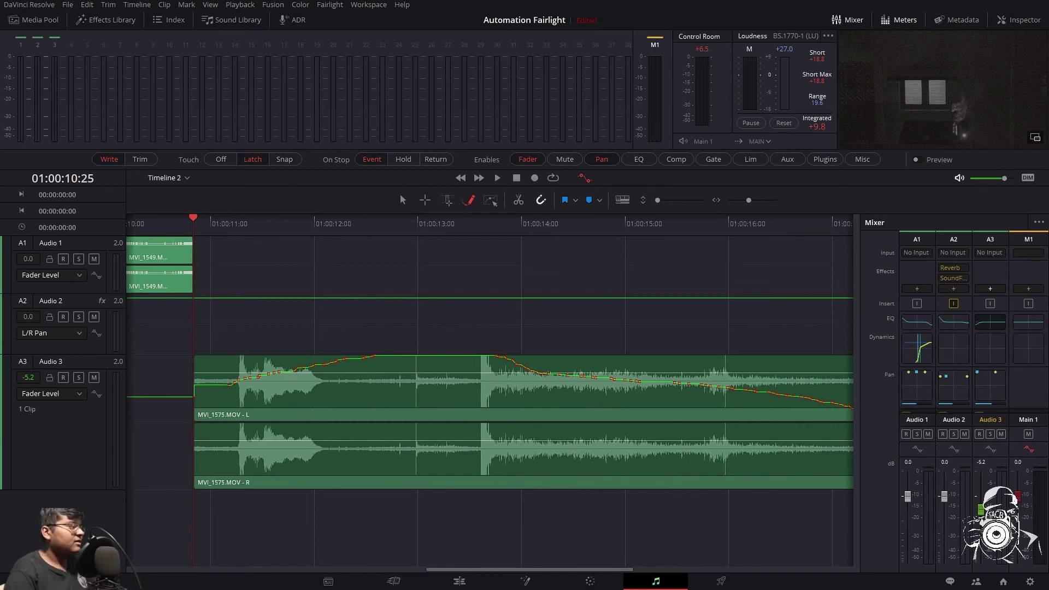
{"action": "key", "text": "space"}
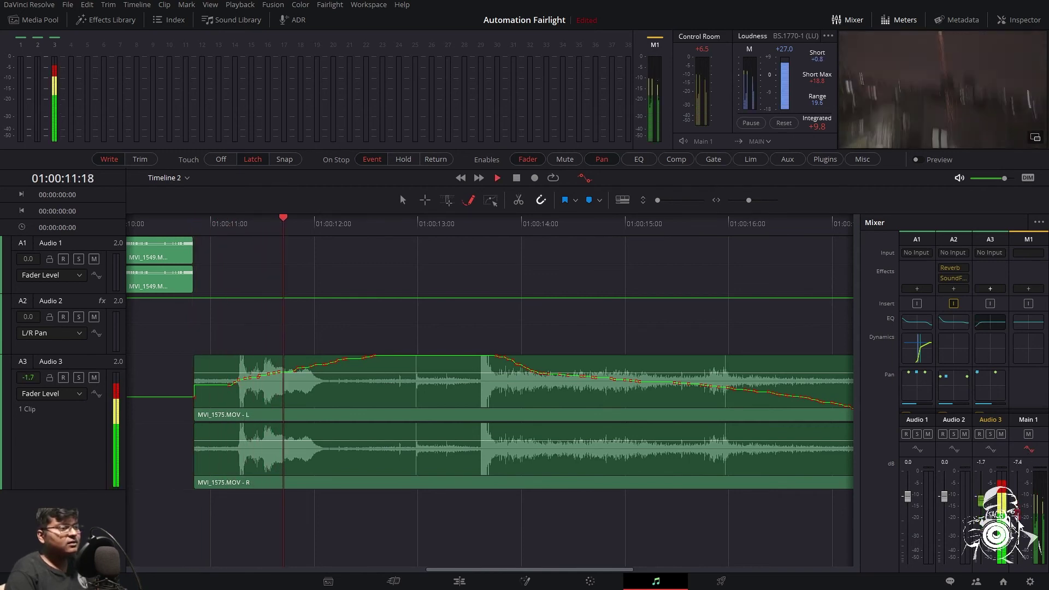
{"action": "left_click_drag", "start_coordinate": [1018, 517], "coordinate": [1021, 502]}
{"action": "key", "text": "space"}
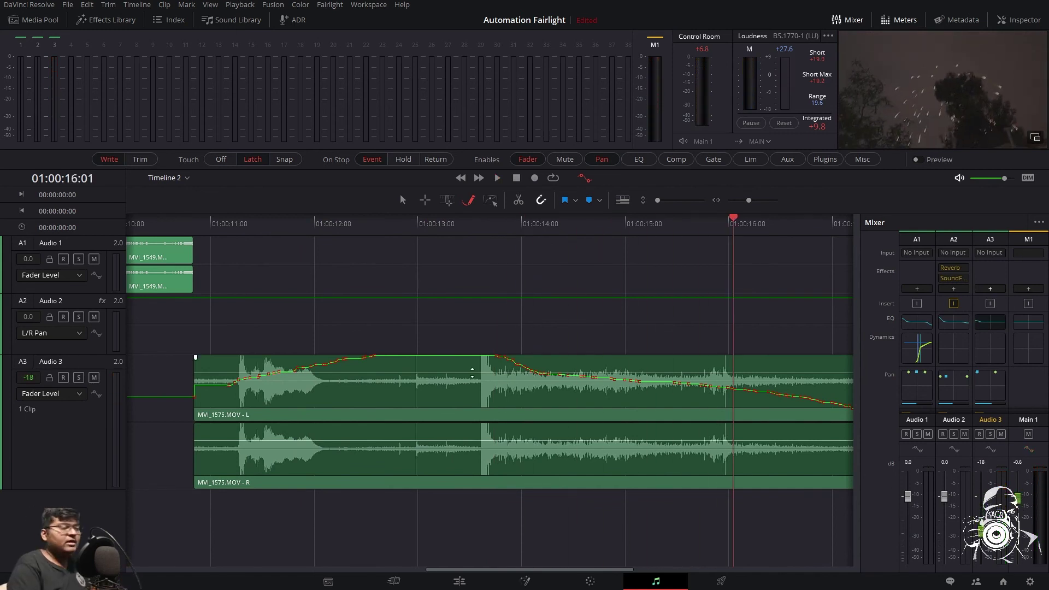
Step: Range-select keyframes on Audio 3's fader curve and pull them down into a dip
{"action": "left_click", "coordinate": [402, 200]}
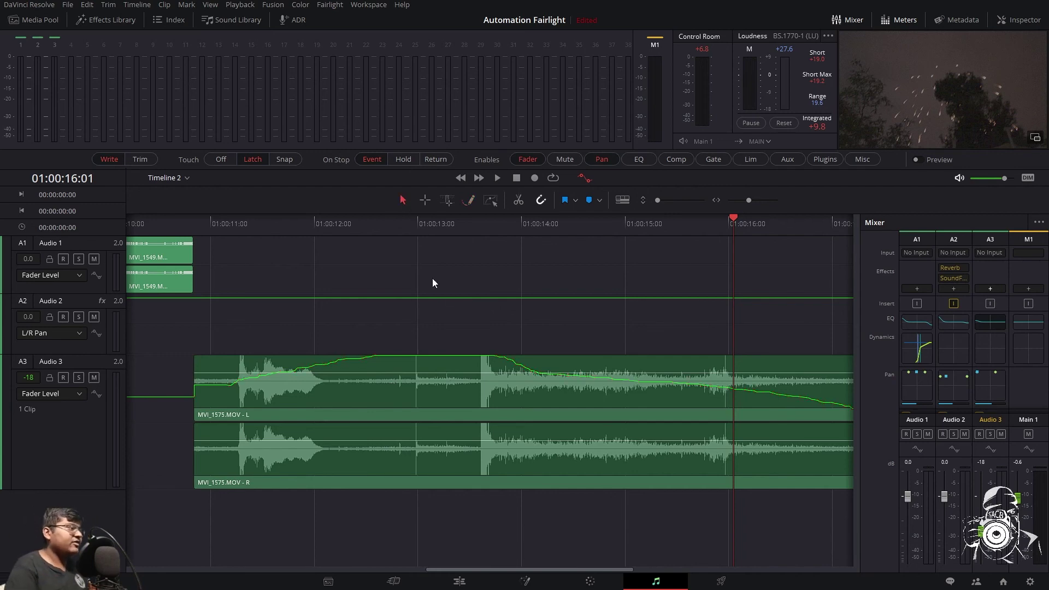
{"action": "left_click", "coordinate": [449, 374]}
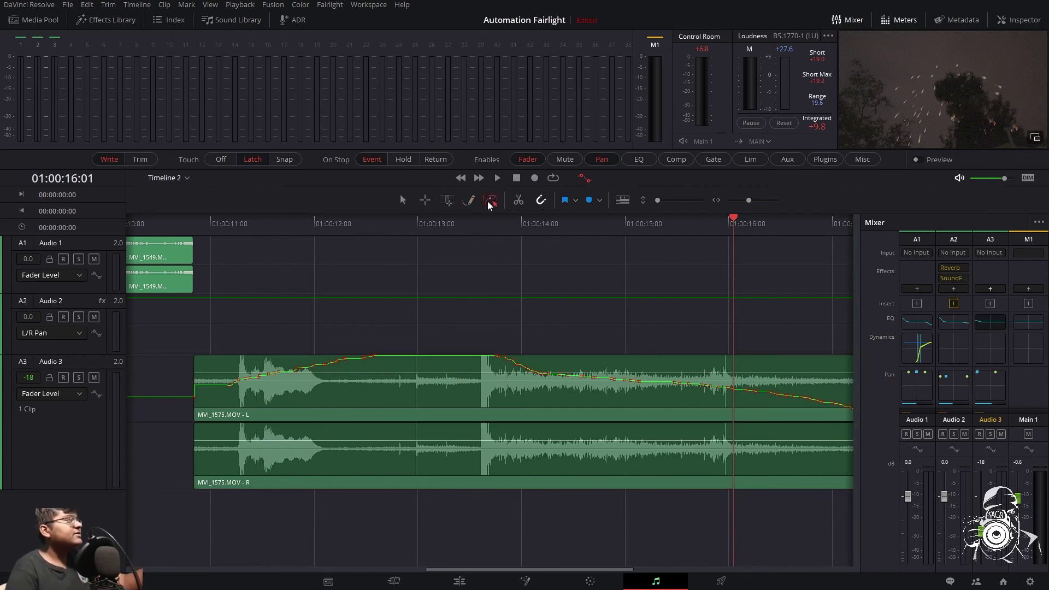
{"action": "left_click", "coordinate": [490, 200]}
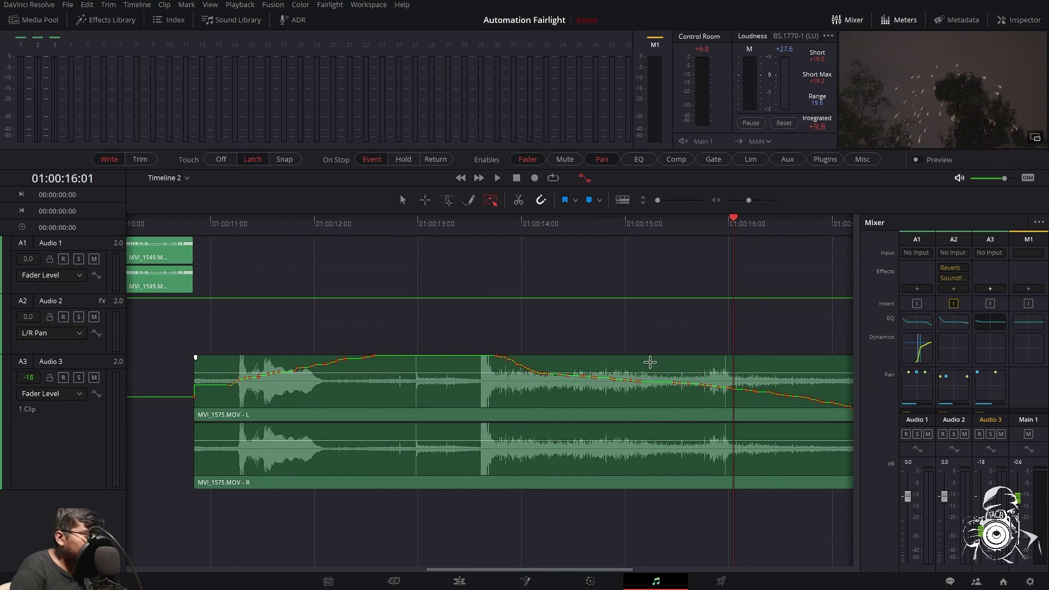
{"action": "left_click_drag", "start_coordinate": [650, 362], "coordinate": [516, 402]}
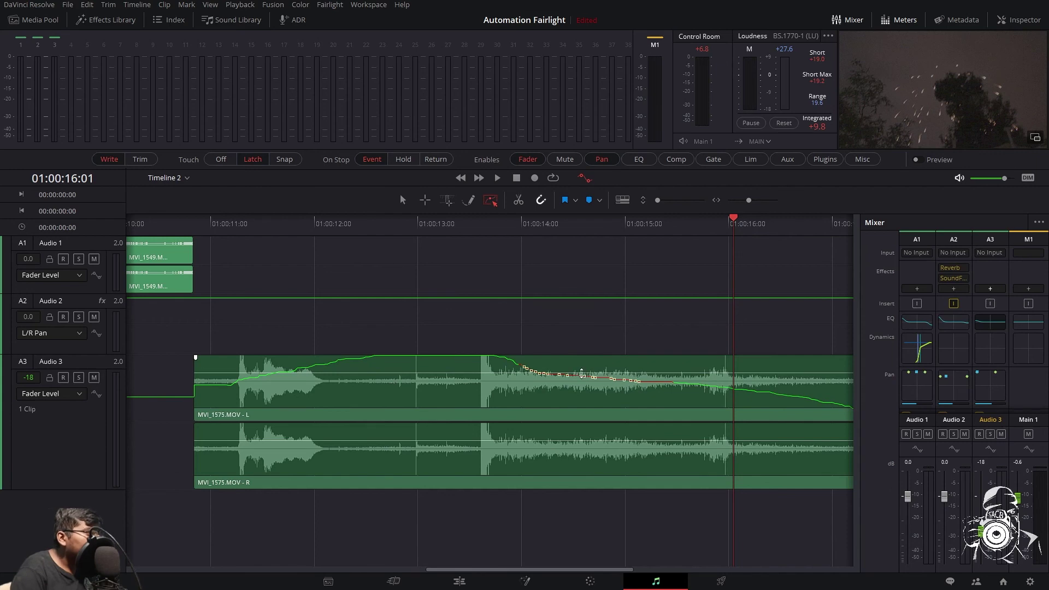
{"action": "left_click_drag", "start_coordinate": [582, 373], "coordinate": [592, 398]}
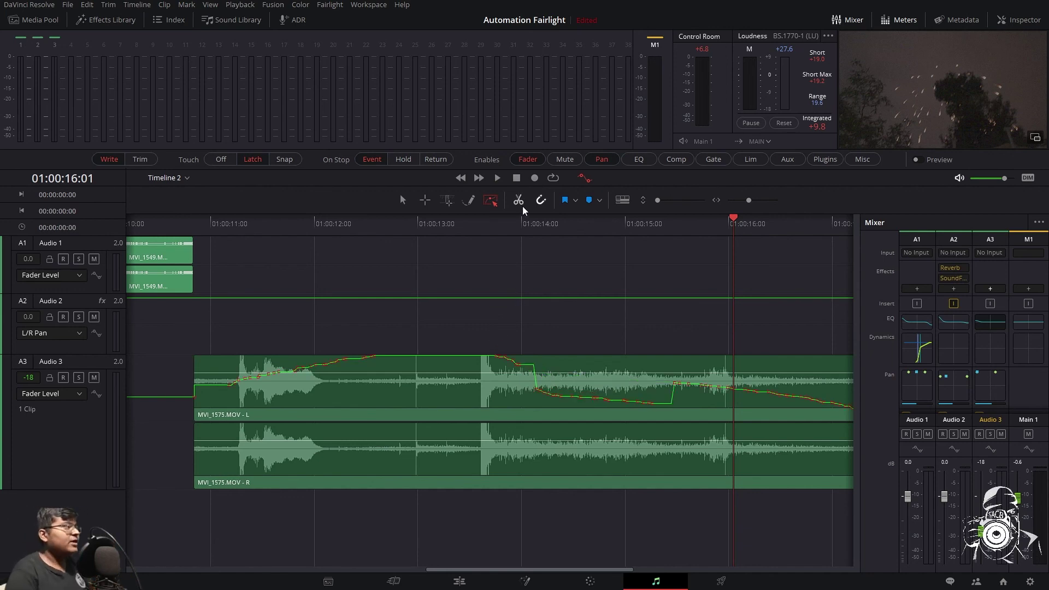
{"action": "left_click", "coordinate": [634, 403]}
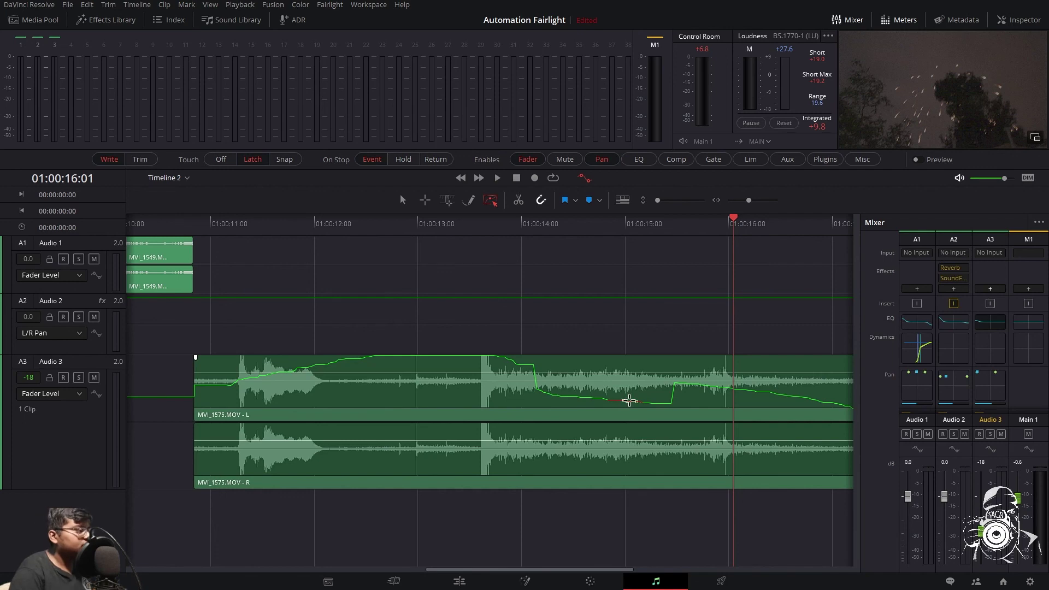
Step: Raise a short bump in the curve, then select and delete its keyframes
{"action": "left_click_drag", "start_coordinate": [628, 401], "coordinate": [631, 378]}
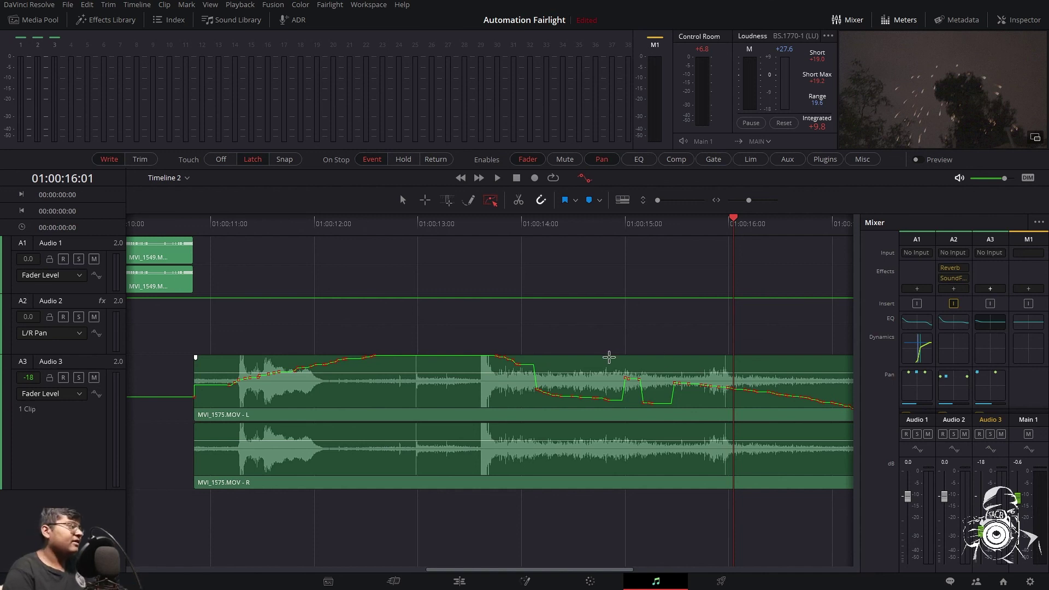
{"action": "left_click_drag", "start_coordinate": [605, 370], "coordinate": [653, 395]}
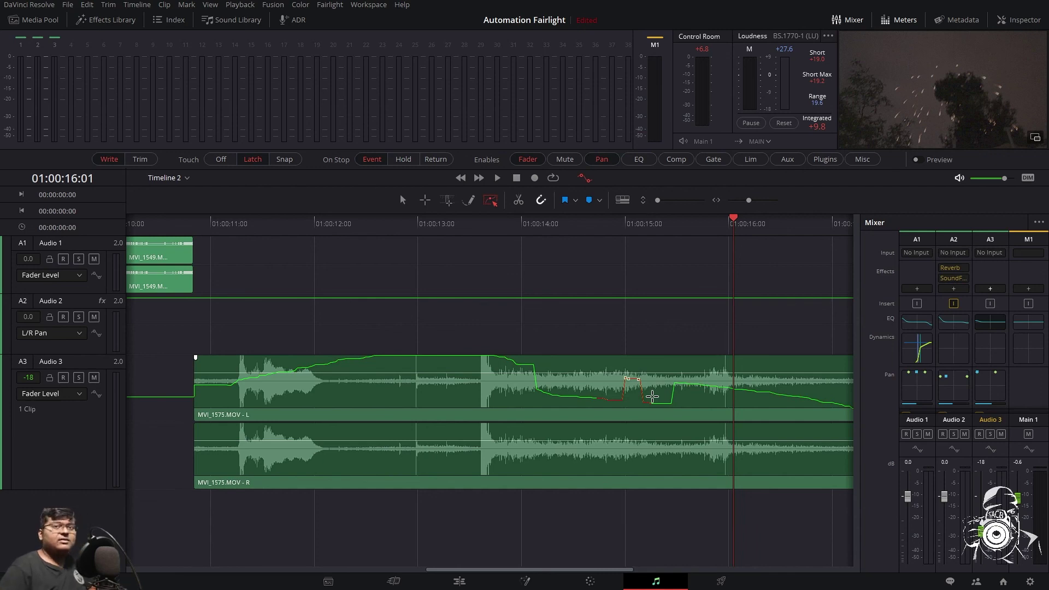
{"action": "key", "text": "Delete"}
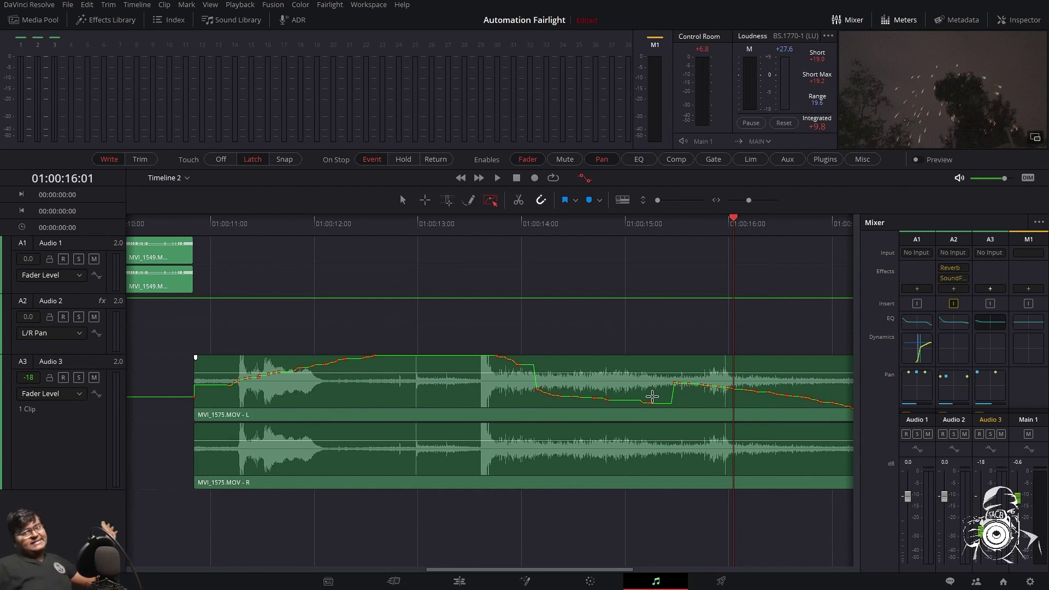